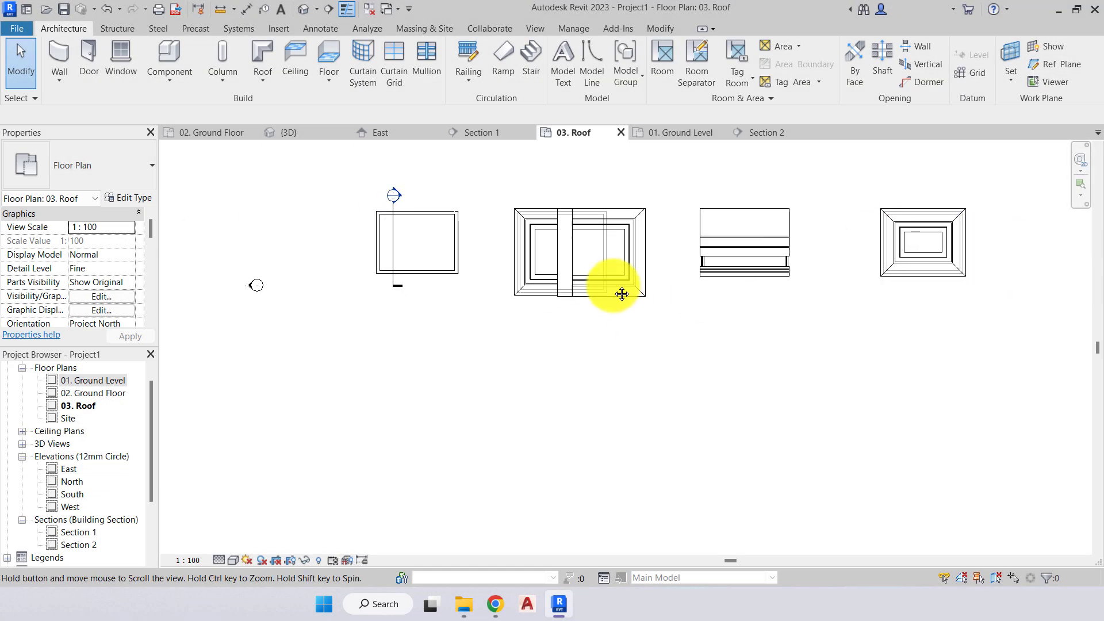
In the 01. Ground Level floor plan, draw a rectangular loop of walls in the empty area below the existing buildings.
{"action": "left_click", "coordinate": [677, 132]}
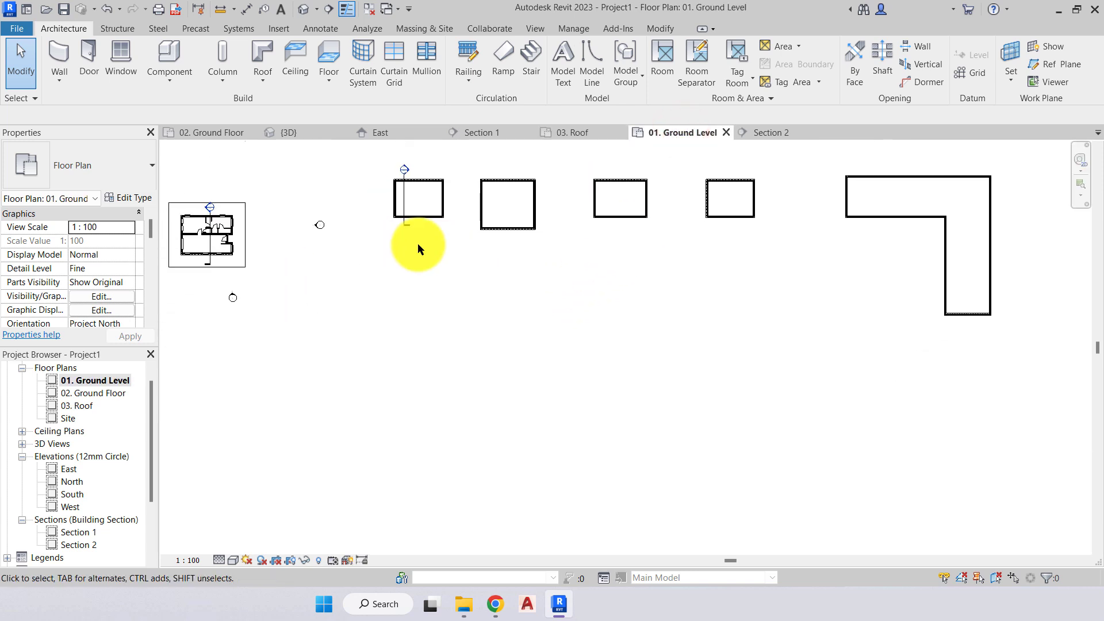
{"action": "scroll", "coordinate": [435, 243], "scroll_direction": "up", "scroll_amount": 3}
{"action": "left_click", "coordinate": [60, 55]}
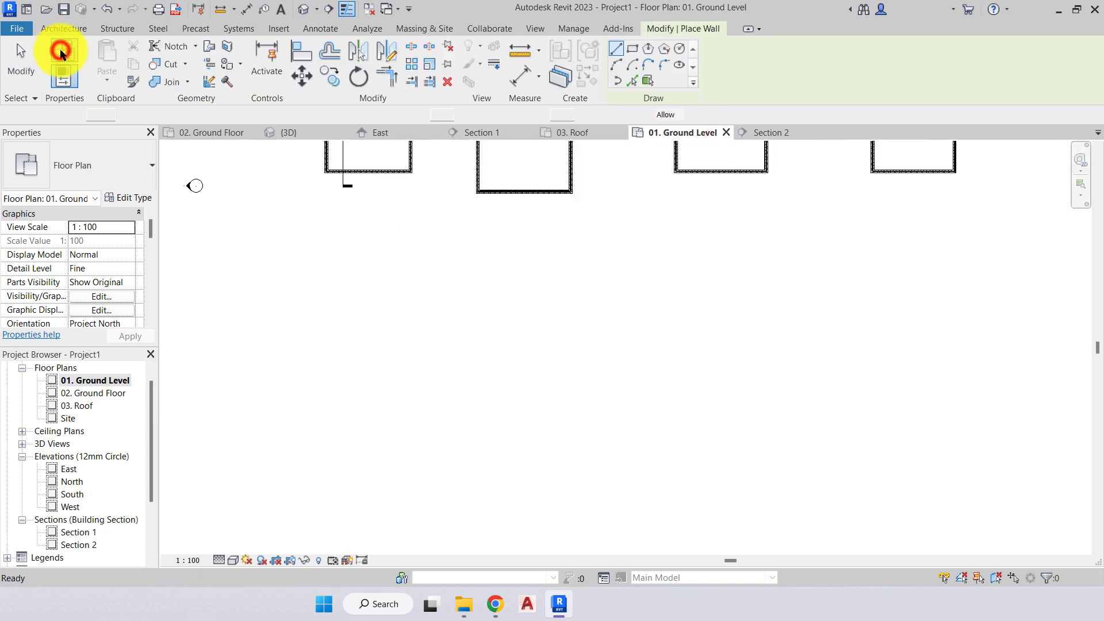
{"action": "left_click", "coordinate": [632, 48]}
{"action": "left_click", "coordinate": [366, 274]}
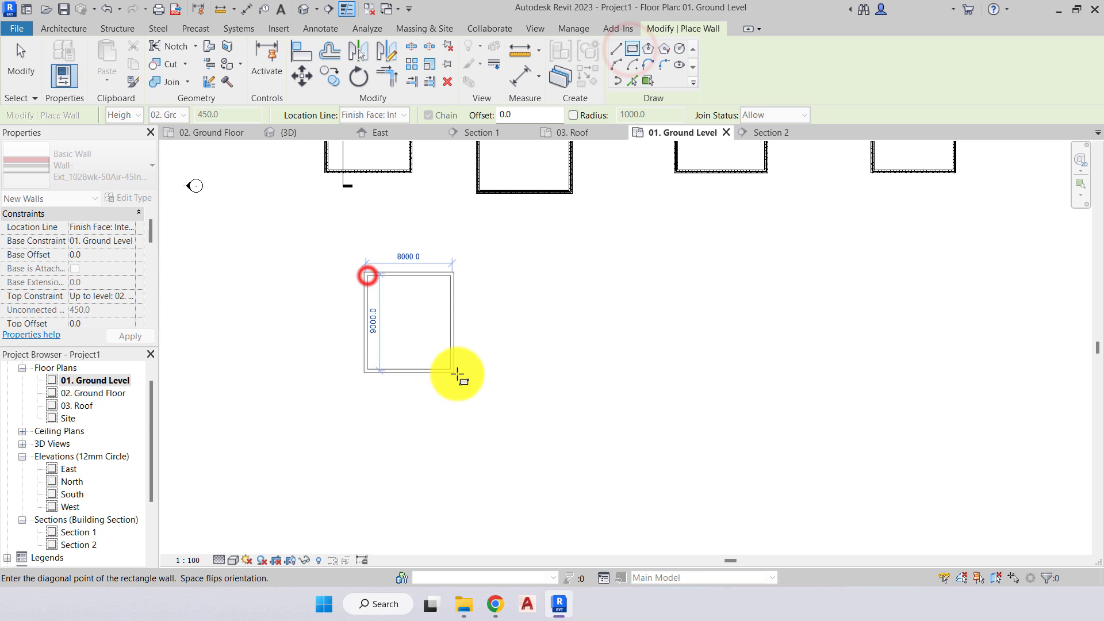
{"action": "left_click", "coordinate": [518, 375]}
{"action": "key", "text": "Escape"}
{"action": "key", "text": "Escape"}
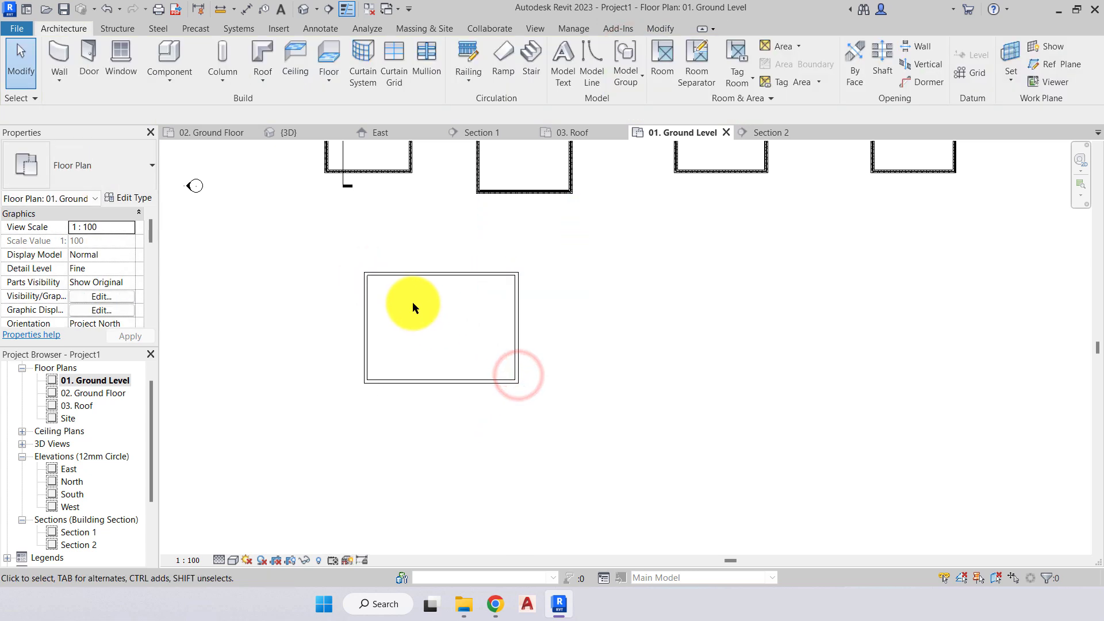
Set the top constraint of all four walls of the new rectangle up to the roof level.
{"action": "scroll", "coordinate": [413, 302], "scroll_direction": "up", "scroll_amount": 2}
{"action": "key", "text": "Tab"}
{"action": "left_click", "coordinate": [465, 273]}
{"action": "left_click", "coordinate": [128, 292]}
{"action": "left_click", "coordinate": [130, 296]}
{"action": "left_click", "coordinate": [134, 344]}
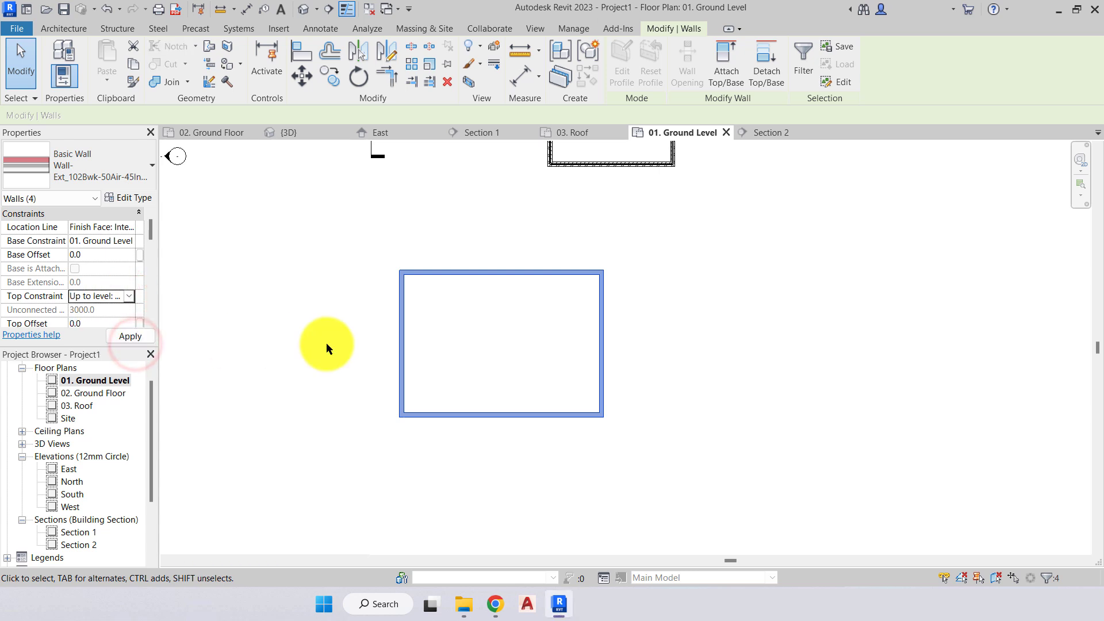
{"action": "left_click", "coordinate": [362, 342]}
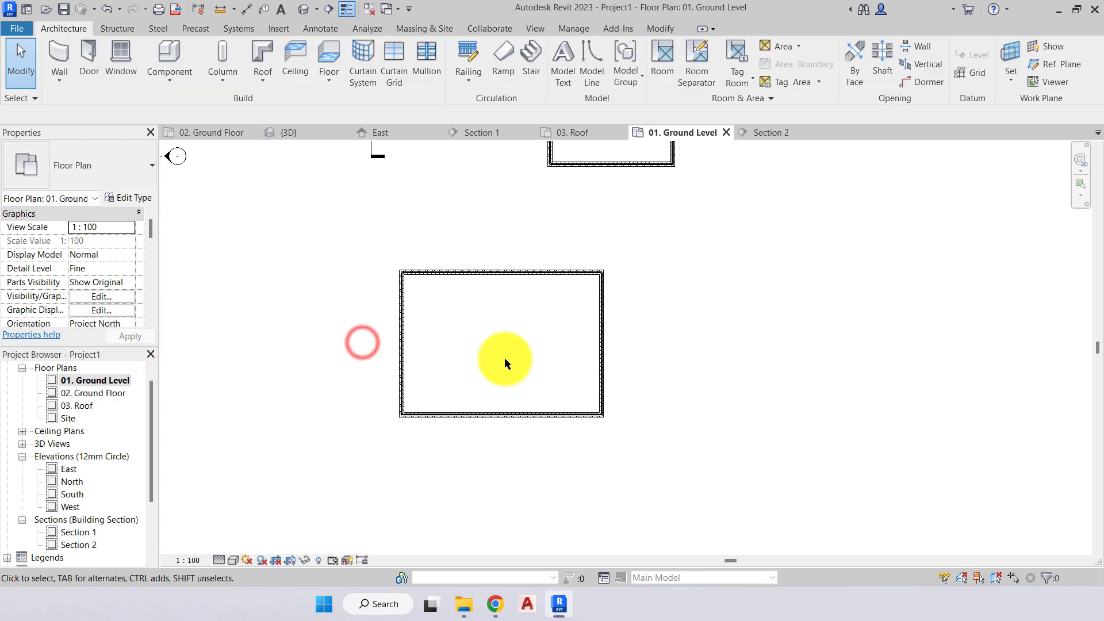
Open the 03. Roof floor plan with the new rectangular walls in view.
{"action": "left_click", "coordinate": [577, 131]}
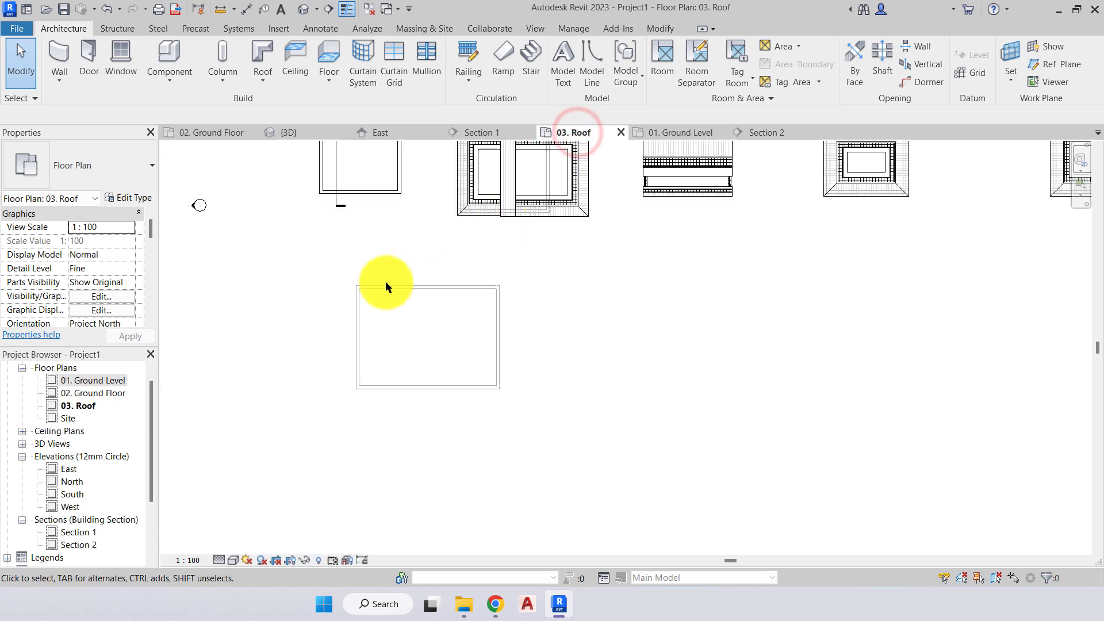
{"action": "scroll", "coordinate": [389, 295], "scroll_direction": "up", "scroll_amount": 1}
{"action": "middle_click_drag", "start_coordinate": [434, 328], "coordinate": [461, 296]}
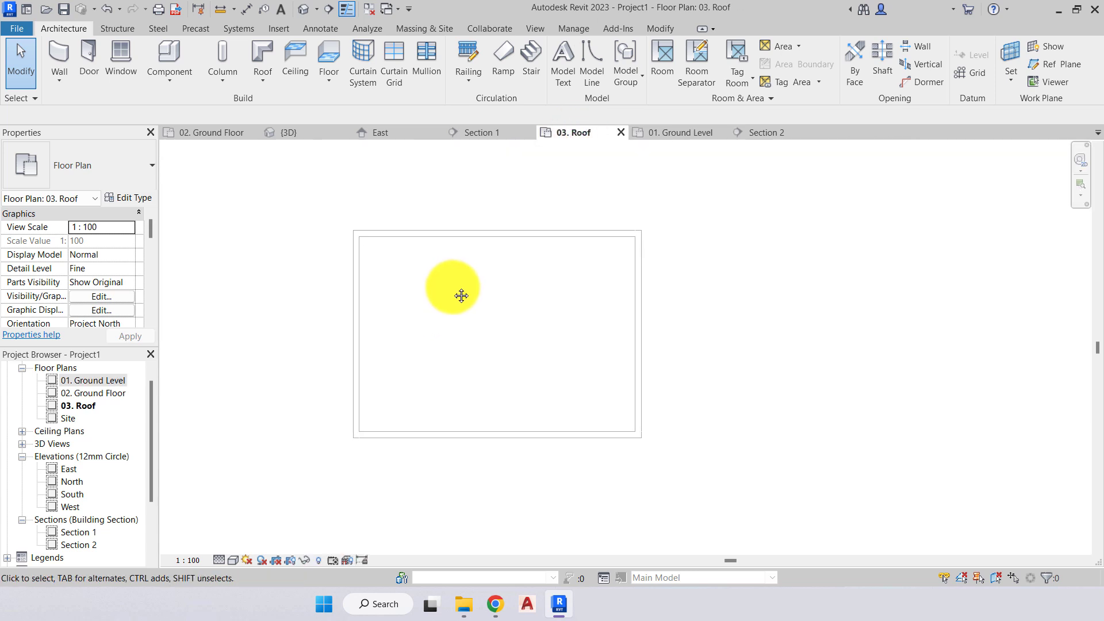
{"action": "left_click", "coordinate": [453, 290]}
{"action": "left_click", "coordinate": [452, 291]}
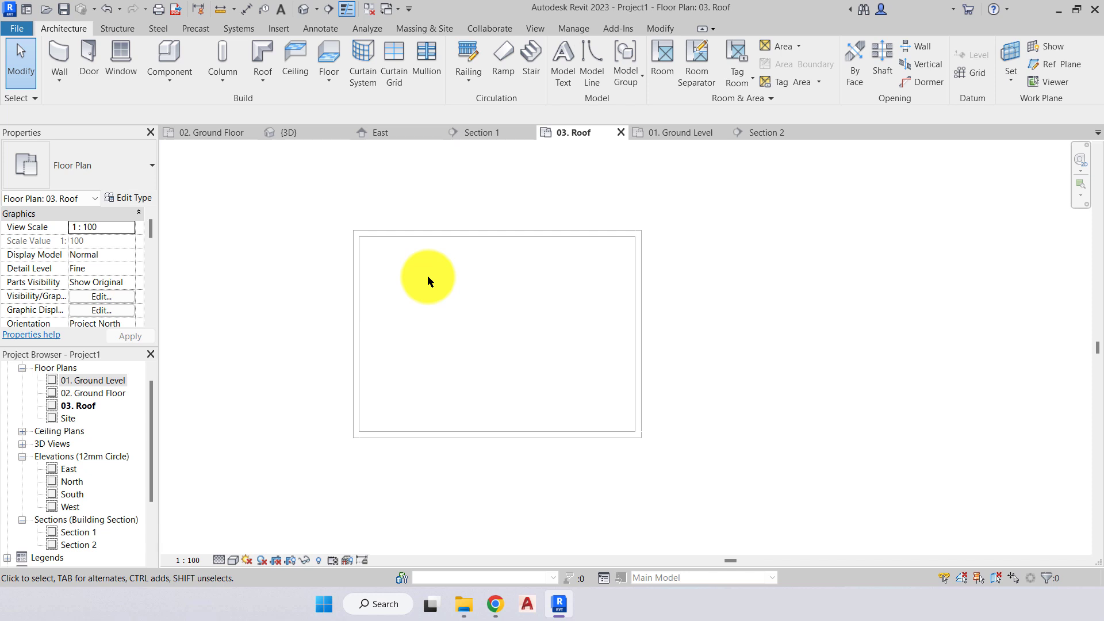
{"action": "left_click", "coordinate": [427, 276]}
{"action": "left_click", "coordinate": [755, 330]}
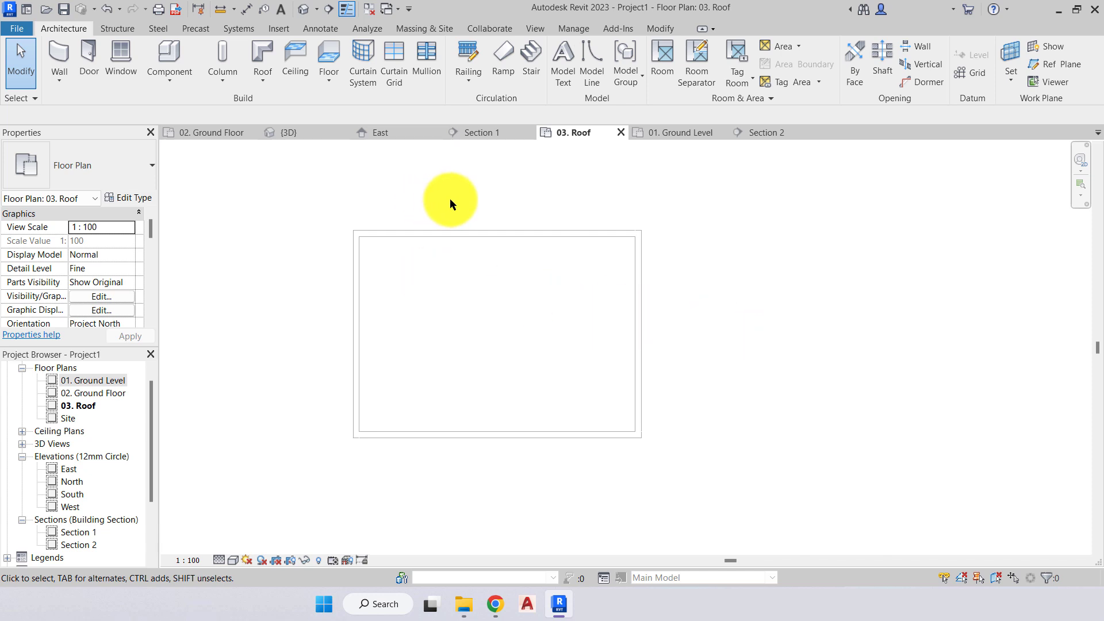
{"action": "middle_click_drag", "start_coordinate": [511, 215], "coordinate": [525, 198]}
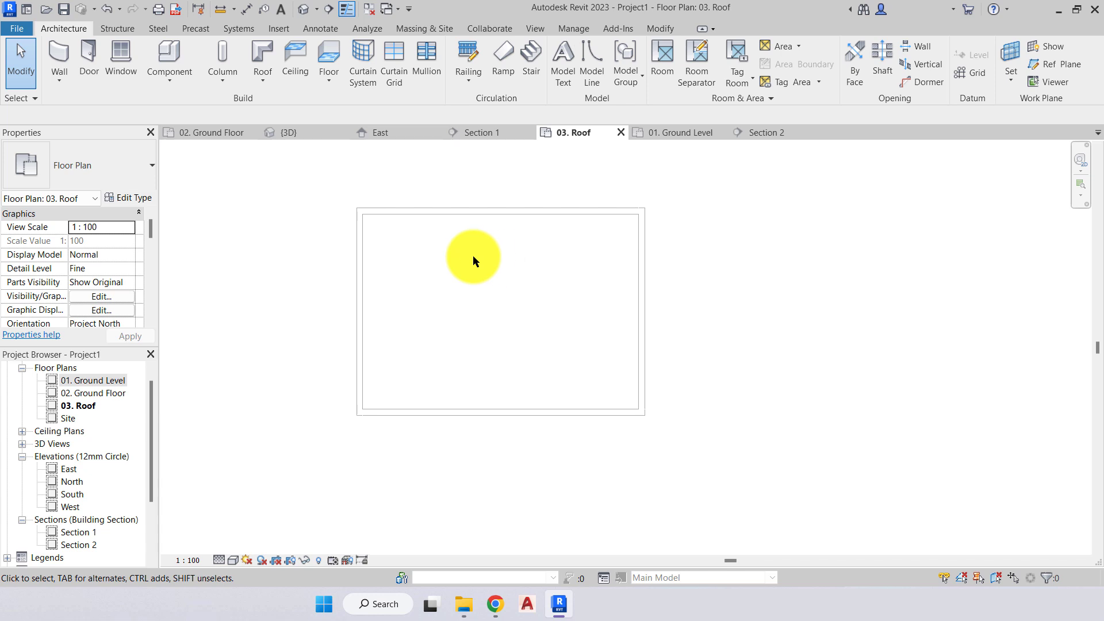
{"action": "mouse_move", "coordinate": [478, 262]}
{"action": "middle_mouse_down"}
{"action": "mouse_move", "coordinate": [490, 264]}
{"action": "mouse_move", "coordinate": [486, 249]}
{"action": "middle_mouse_up"}
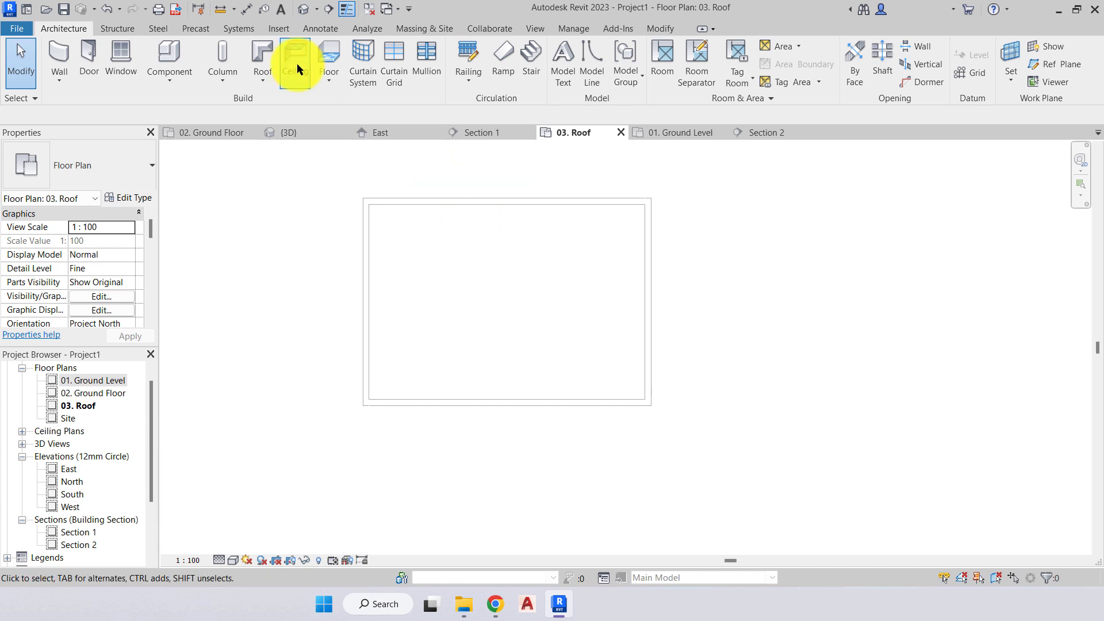
Place a horizontal building section below the rectangular building, spanning beyond both of its ends and looking towards it.
{"action": "left_click", "coordinate": [333, 8]}
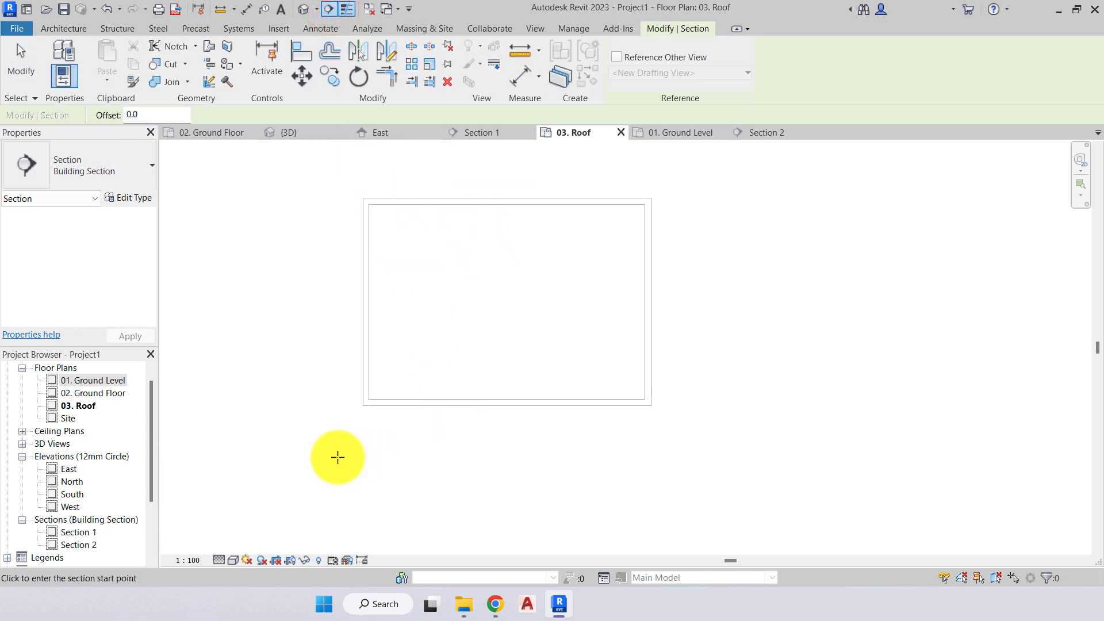
{"action": "left_click", "coordinate": [323, 455]}
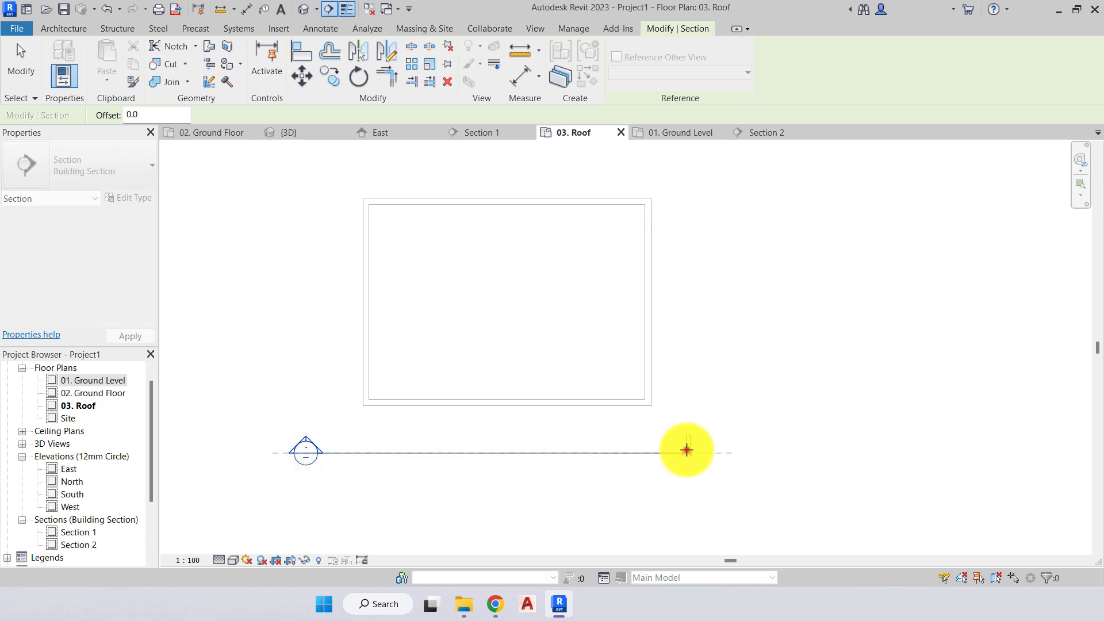
{"action": "left_click", "coordinate": [686, 450]}
{"action": "left_click", "coordinate": [666, 473]}
{"action": "scroll", "coordinate": [663, 472], "scroll_direction": "down", "scroll_amount": 2}
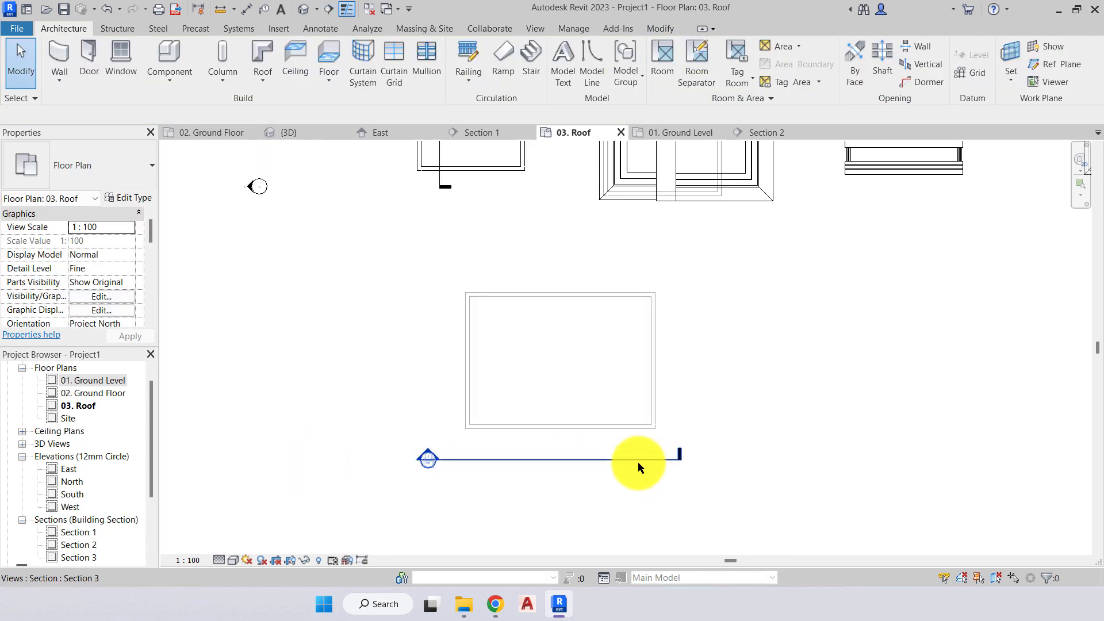
Shorten the new section's view depth to the building's nearest wall and open the section view.
{"action": "left_click", "coordinate": [639, 461]}
{"action": "scroll", "coordinate": [630, 486], "scroll_direction": "down", "scroll_amount": 2}
{"action": "left_click_drag", "start_coordinate": [588, 287], "coordinate": [584, 446]}
{"action": "left_click", "coordinate": [590, 459]}
{"action": "scroll", "coordinate": [591, 459], "scroll_direction": "up", "scroll_amount": 5}
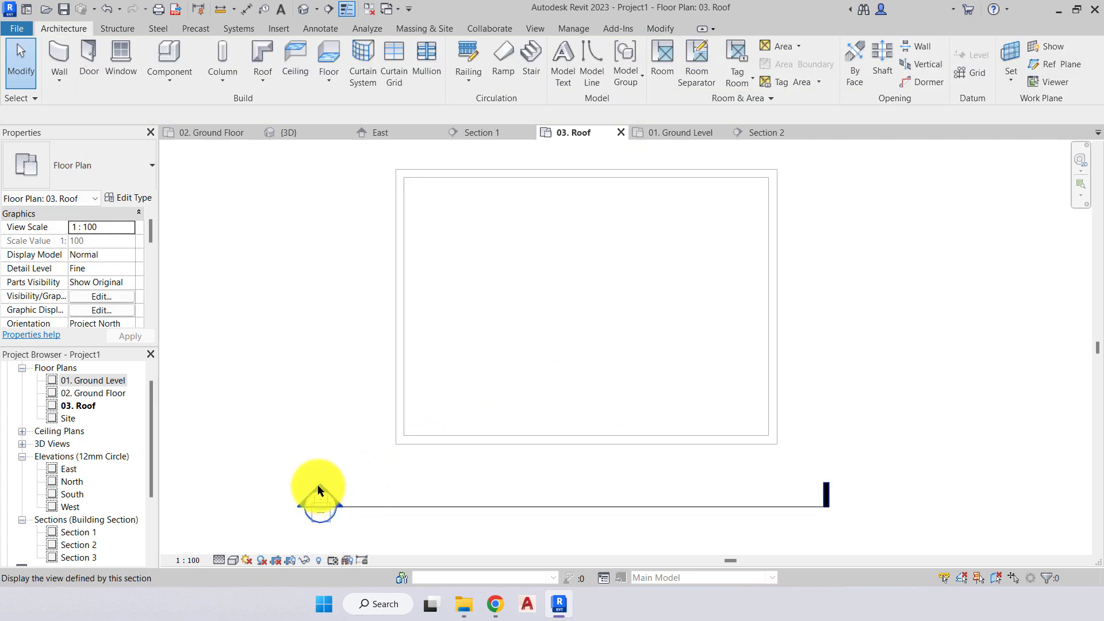
{"action": "double_click", "coordinate": [319, 490]}
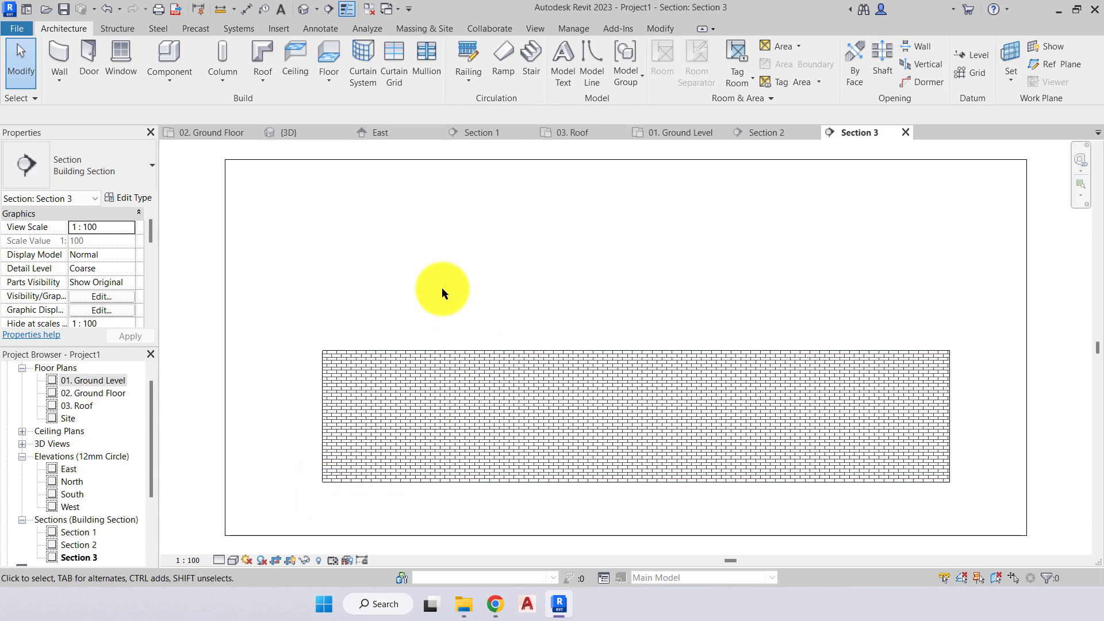
{"action": "middle_click_drag", "start_coordinate": [512, 300], "coordinate": [496, 294]}
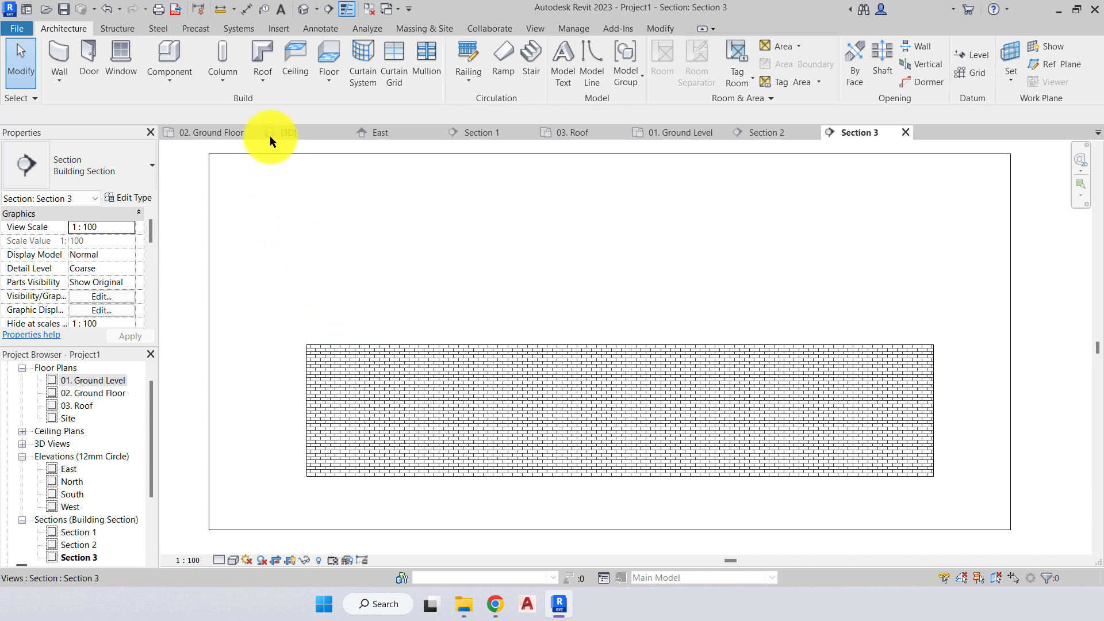
Start a Roof by Extrusion in the section view, bringing up the choice of work plane.
{"action": "left_click", "coordinate": [263, 75]}
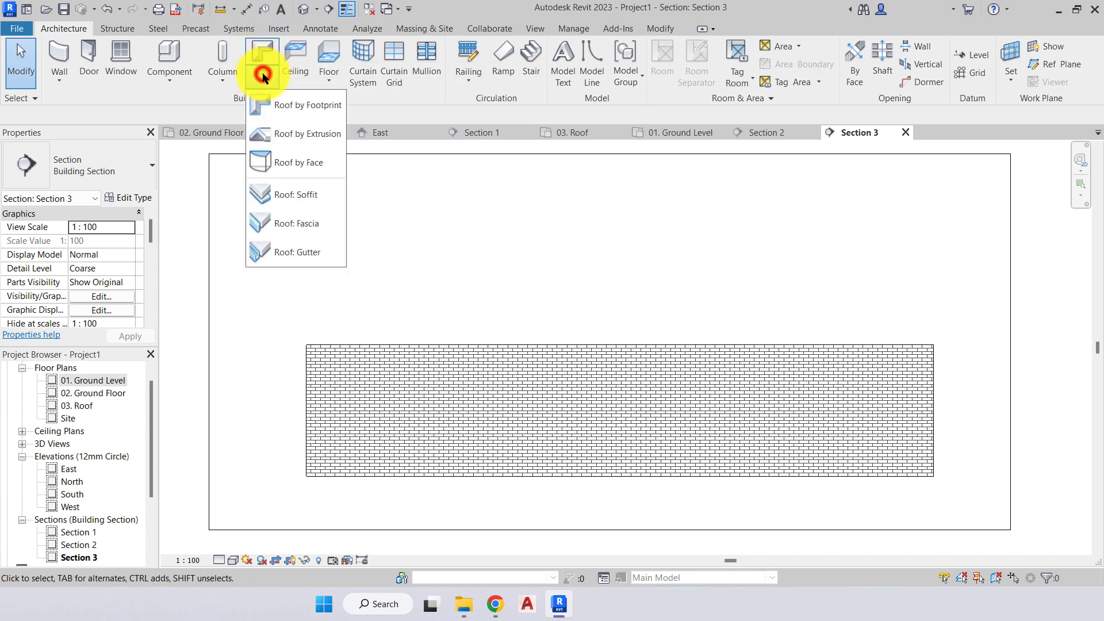
{"action": "left_click", "coordinate": [299, 134]}
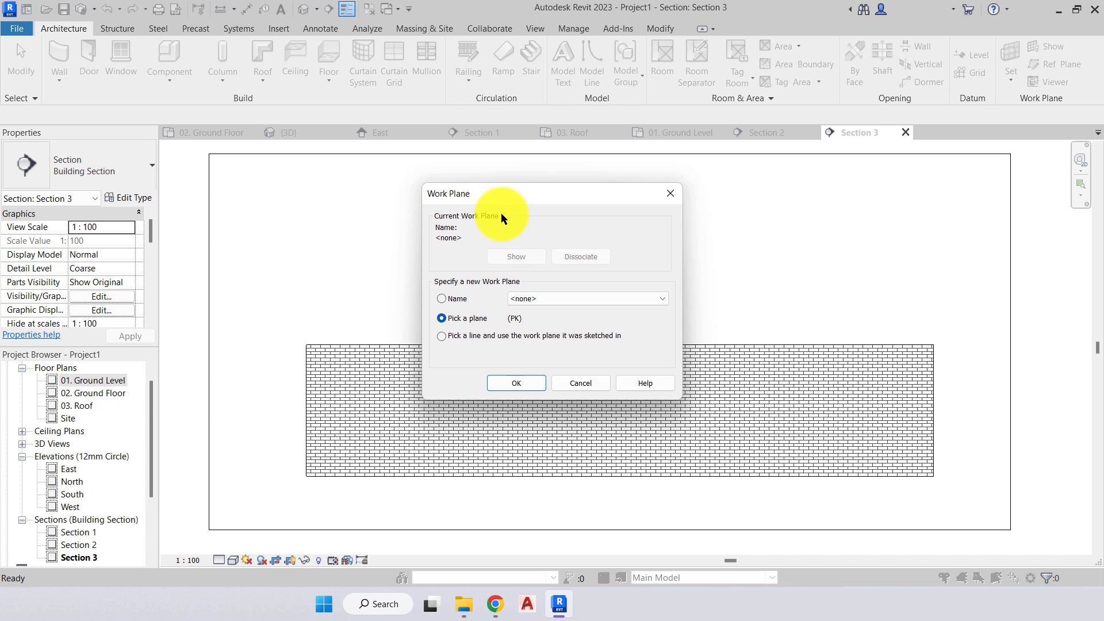
{"action": "key", "text": "alt+Tab"}
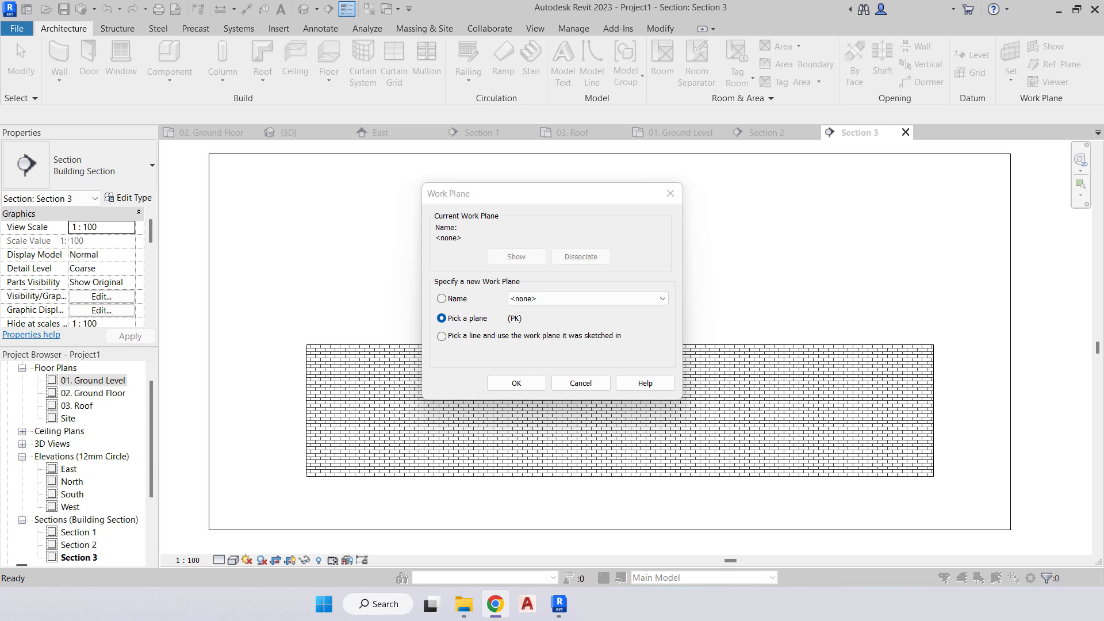
{"action": "left_click", "coordinate": [516, 196]}
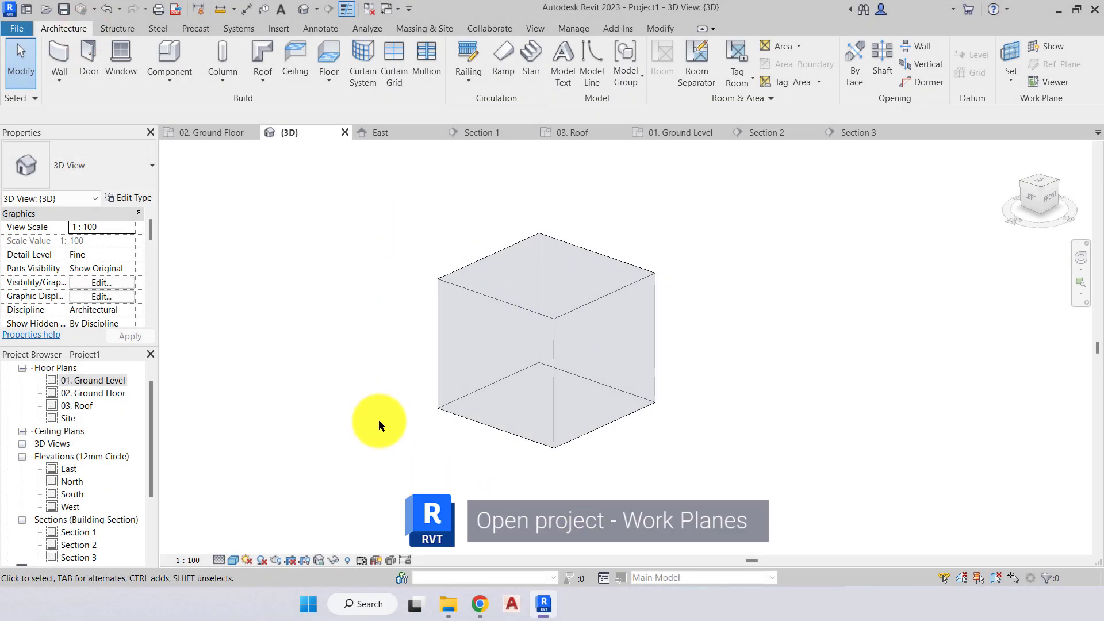
Display the active work plane around the cube mass in the 3D view and inspect it from several sides.
{"action": "middle_click_drag", "start_coordinate": [435, 372], "coordinate": [533, 448], "text": "shift"}
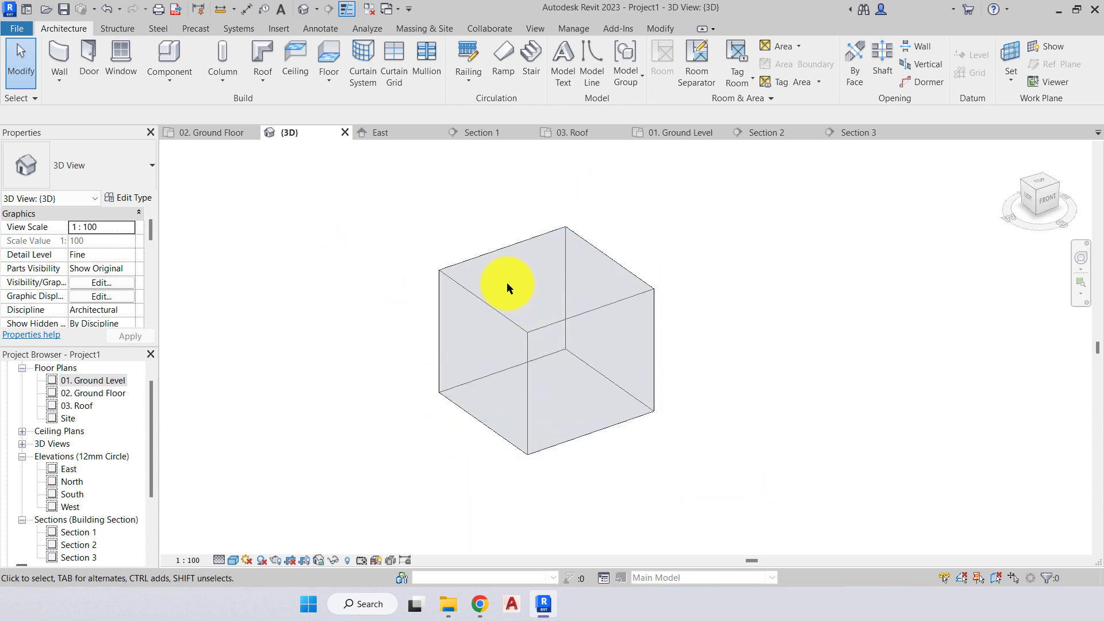
{"action": "middle_click_drag", "start_coordinate": [499, 300], "coordinate": [610, 387], "text": "shift"}
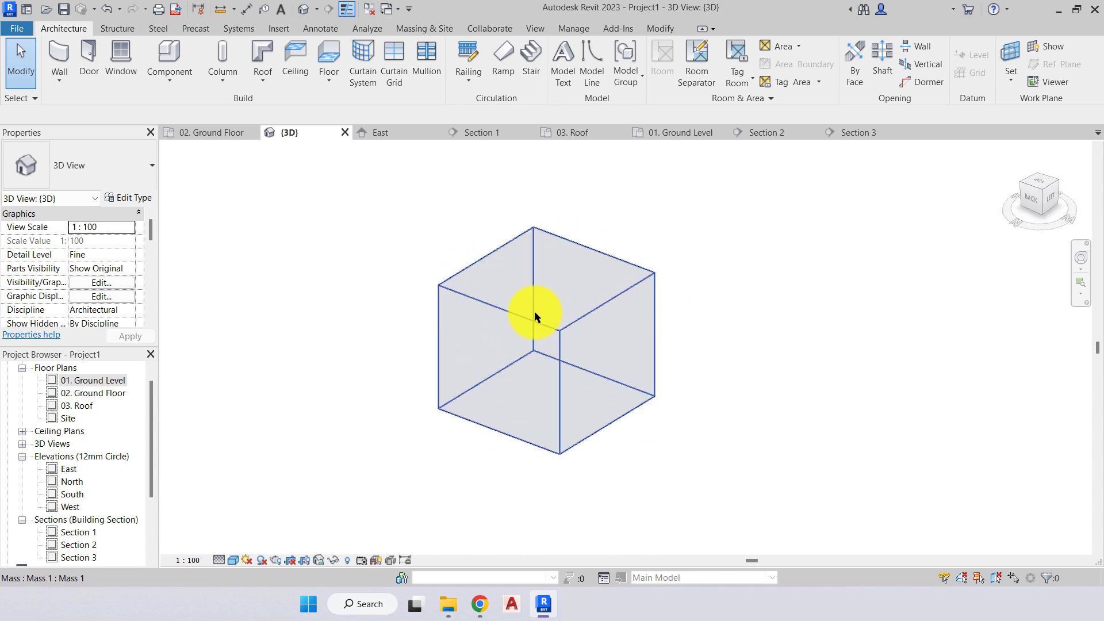
{"action": "middle_click_drag", "start_coordinate": [533, 371], "coordinate": [627, 481], "text": "shift"}
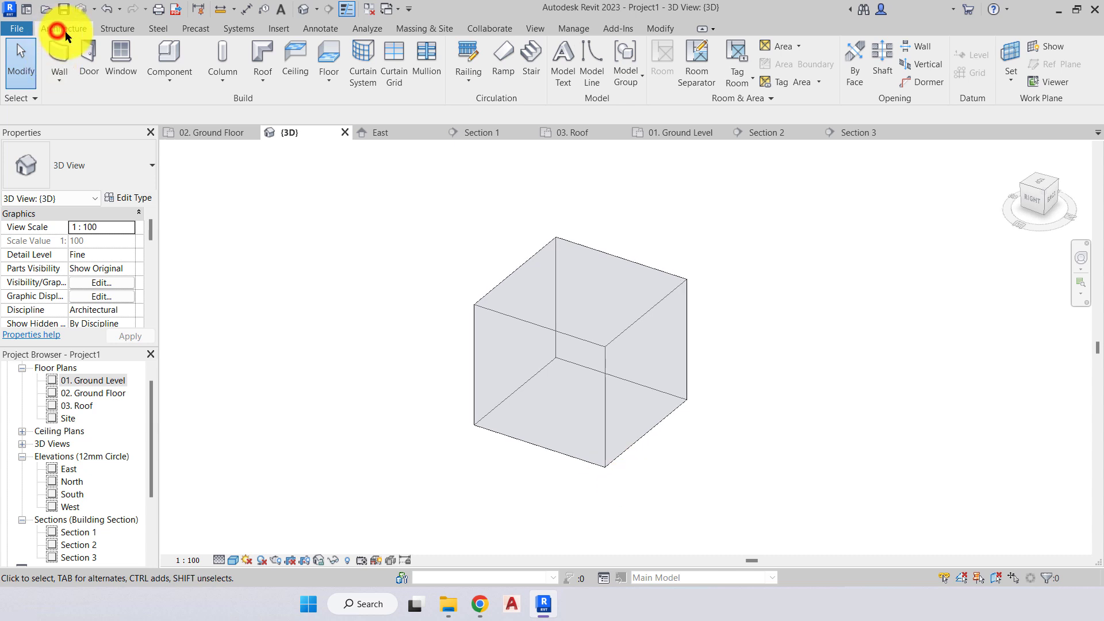
{"action": "left_click", "coordinate": [1047, 46]}
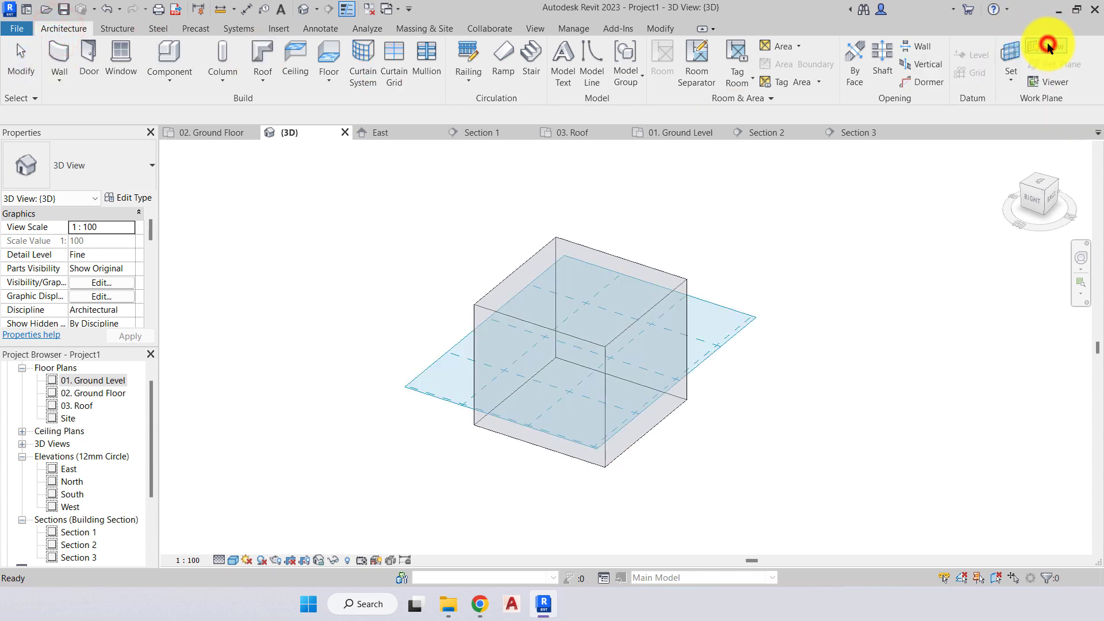
{"action": "middle_click_drag", "start_coordinate": [808, 417], "coordinate": [297, 460], "text": "shift"}
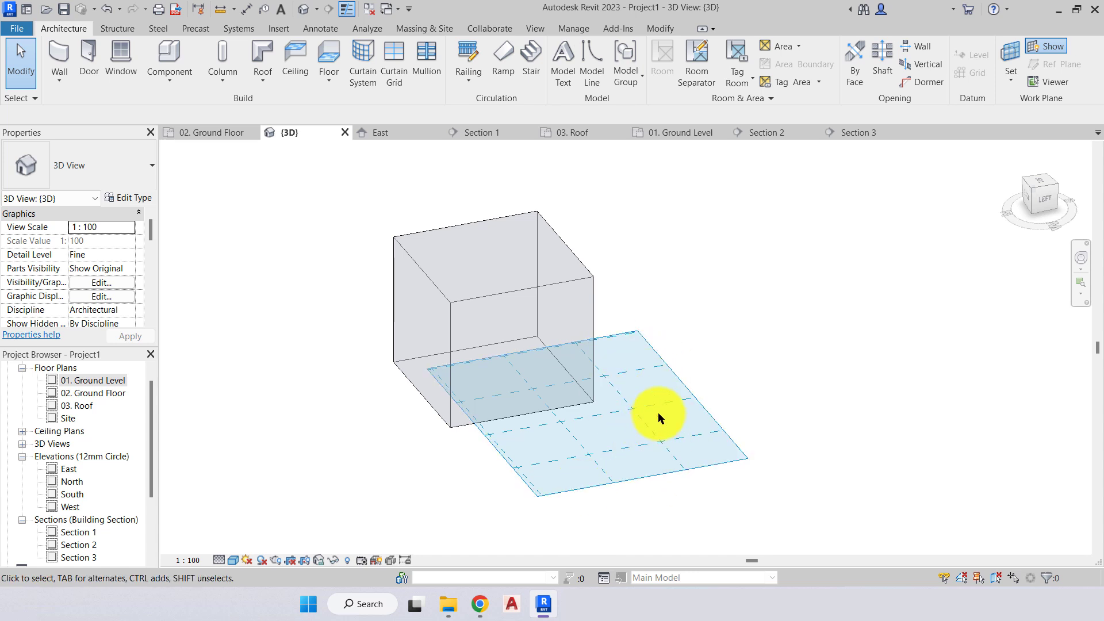
{"action": "middle_click_drag", "start_coordinate": [658, 413], "coordinate": [581, 374], "text": "shift"}
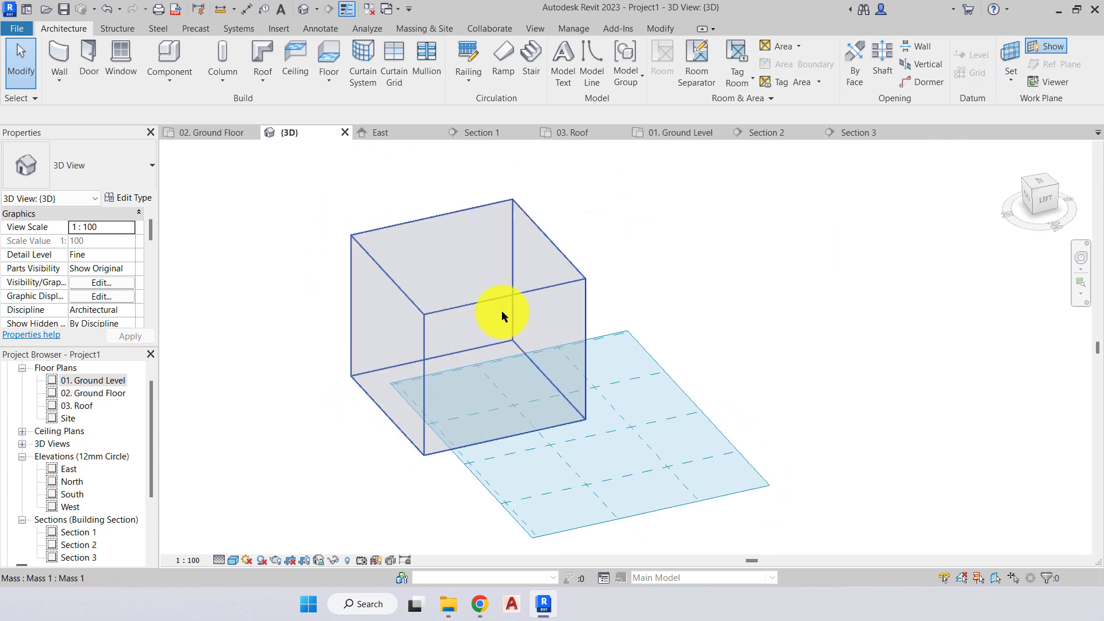
{"action": "left_click", "coordinate": [920, 407]}
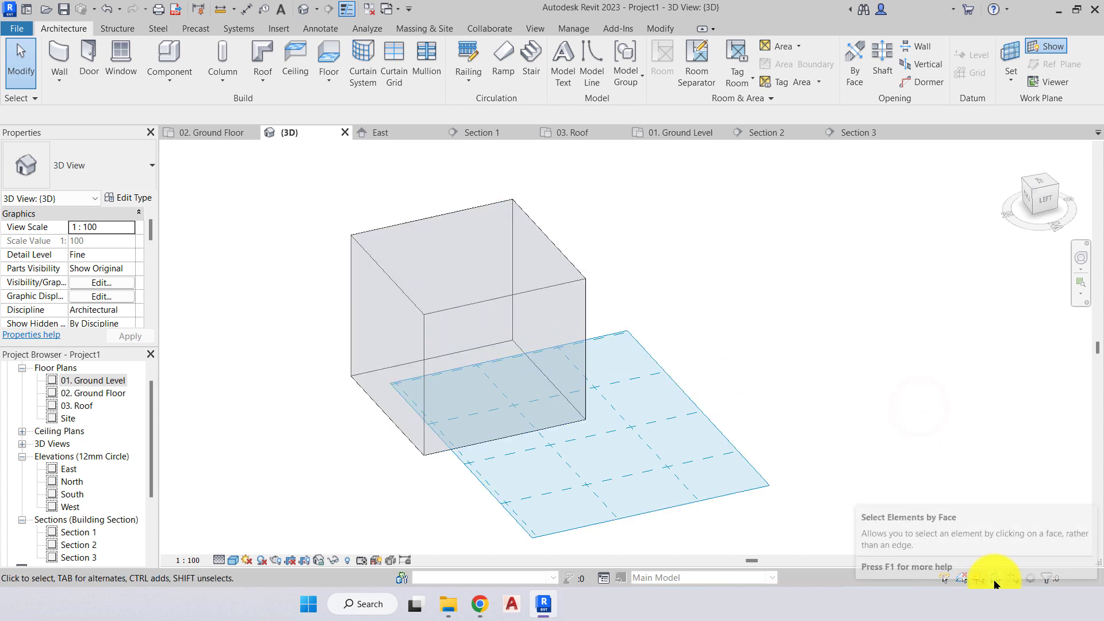
{"action": "left_click", "coordinate": [927, 289]}
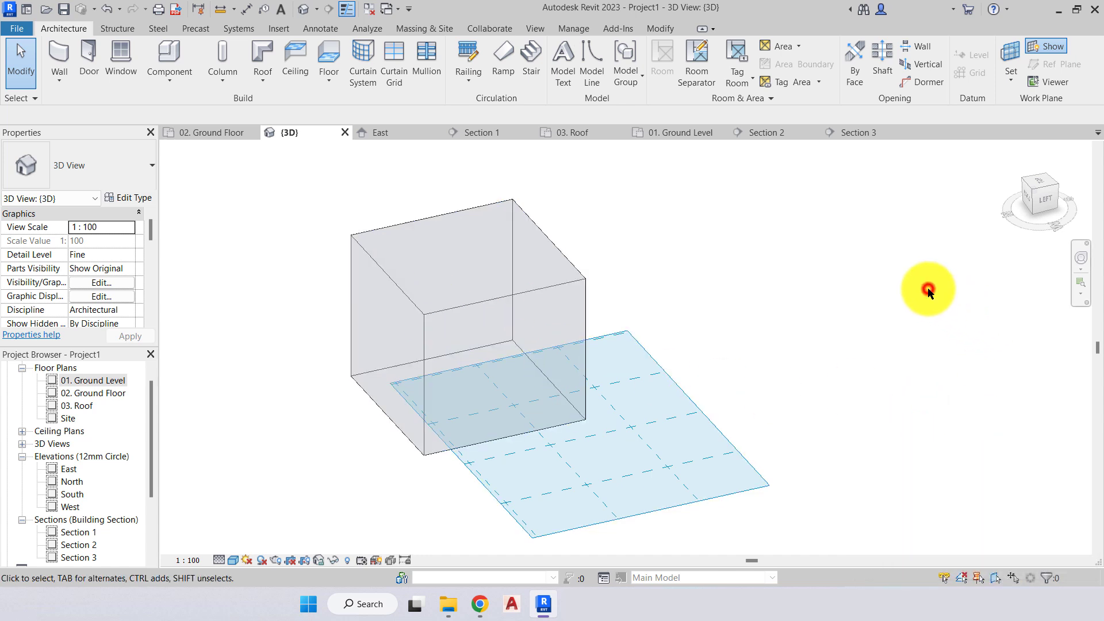
Set a new work plane with the Pick a plane option, using the cube mass's vertical left face.
{"action": "left_click", "coordinate": [1015, 51]}
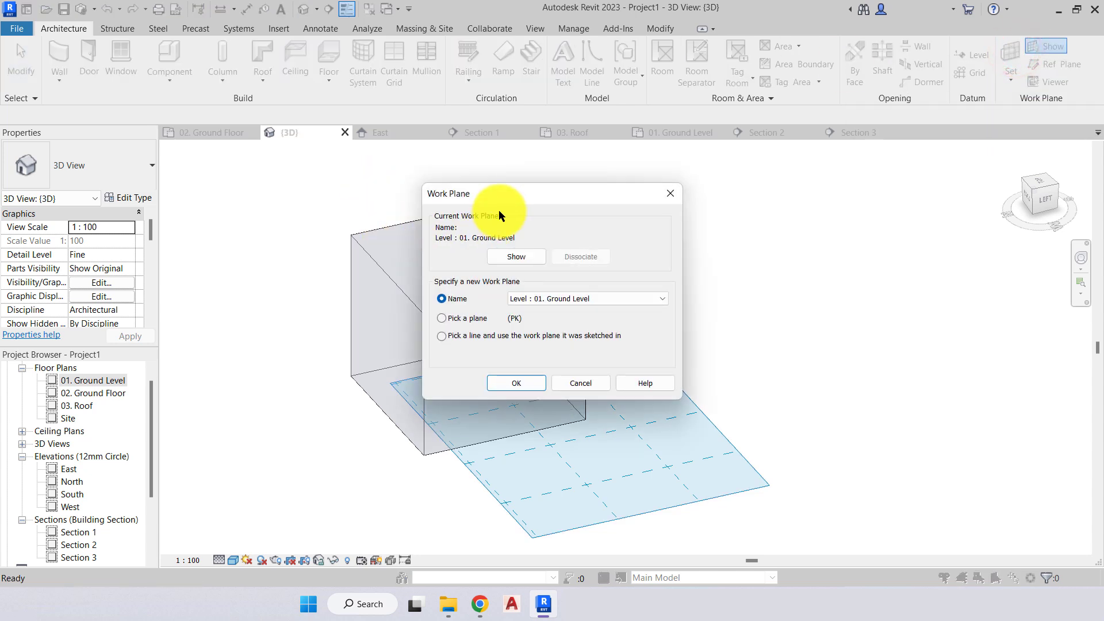
{"action": "left_click", "coordinate": [506, 196]}
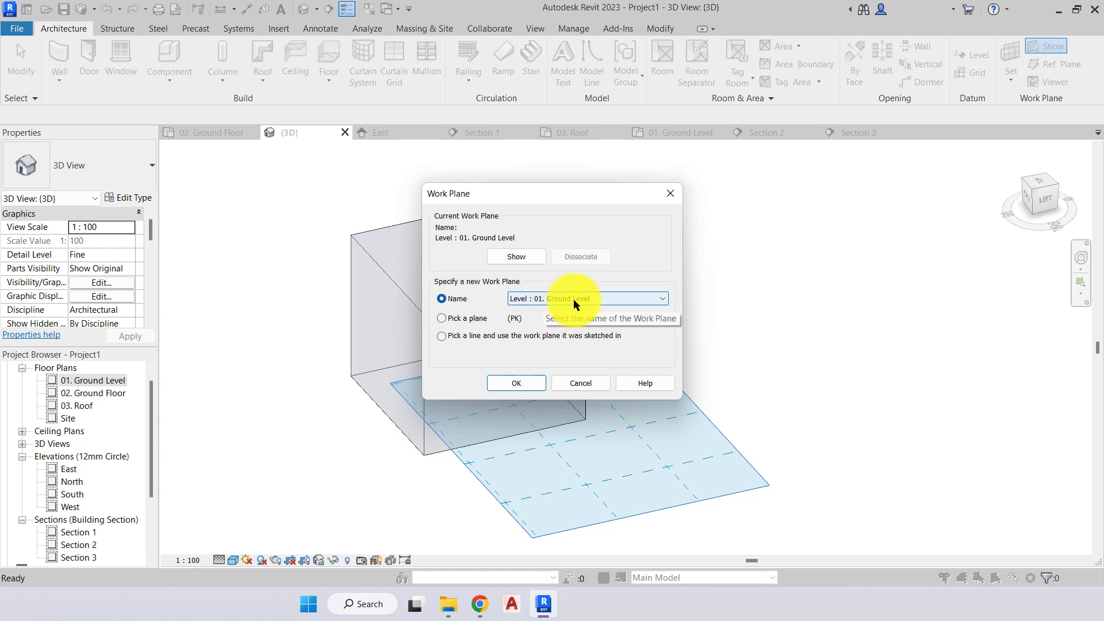
{"action": "left_click", "coordinate": [442, 319]}
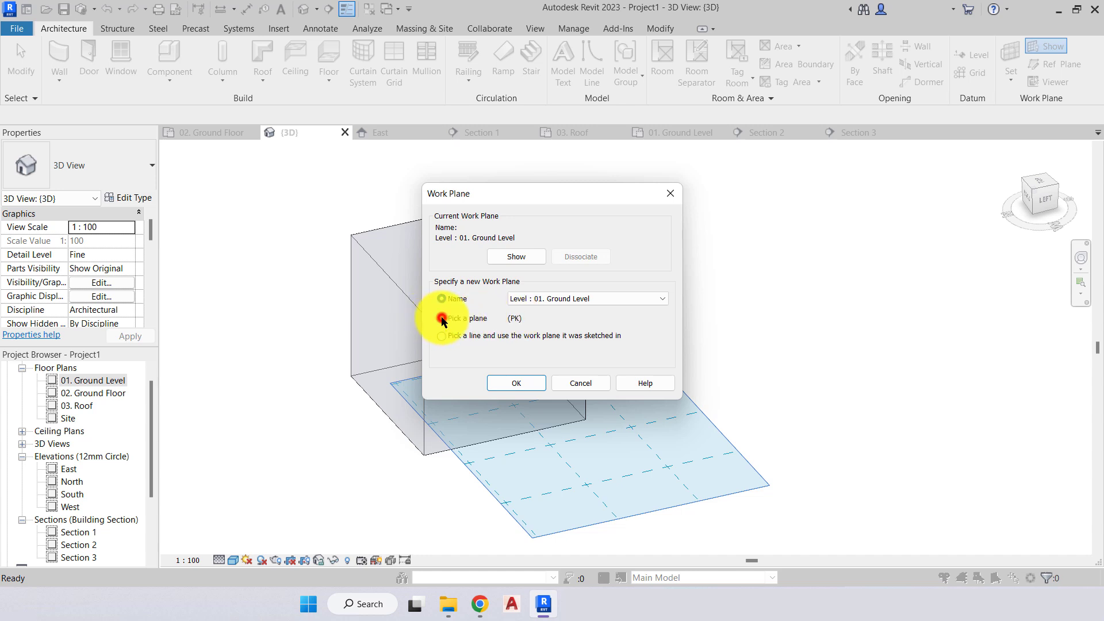
{"action": "left_click", "coordinate": [513, 383]}
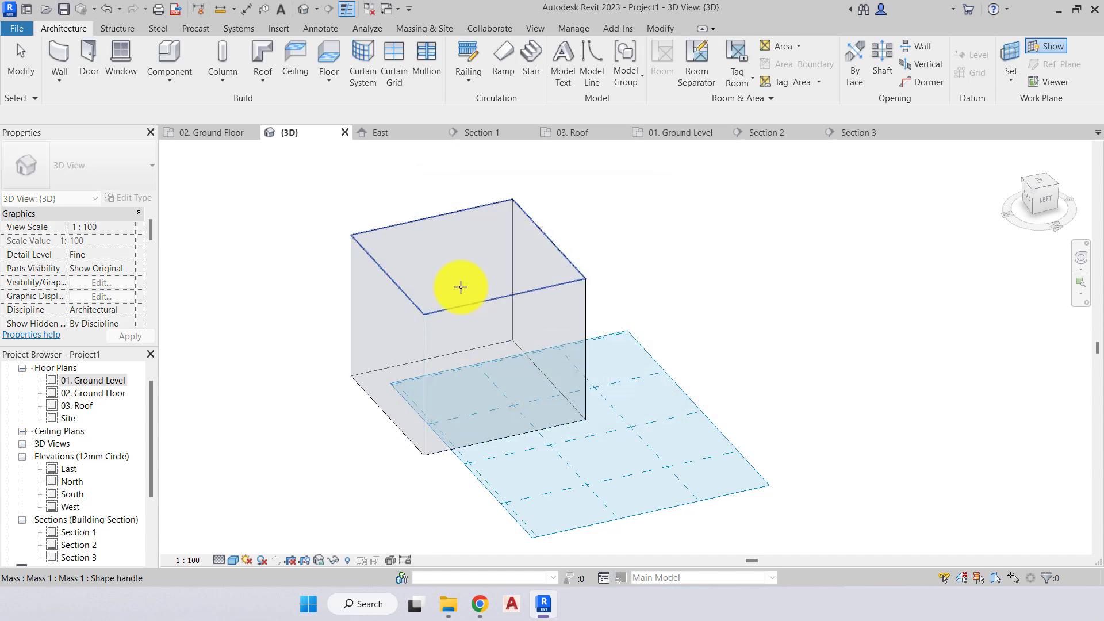
{"action": "middle_click_drag", "start_coordinate": [387, 316], "coordinate": [547, 335]}
{"action": "left_click", "coordinate": [547, 335]}
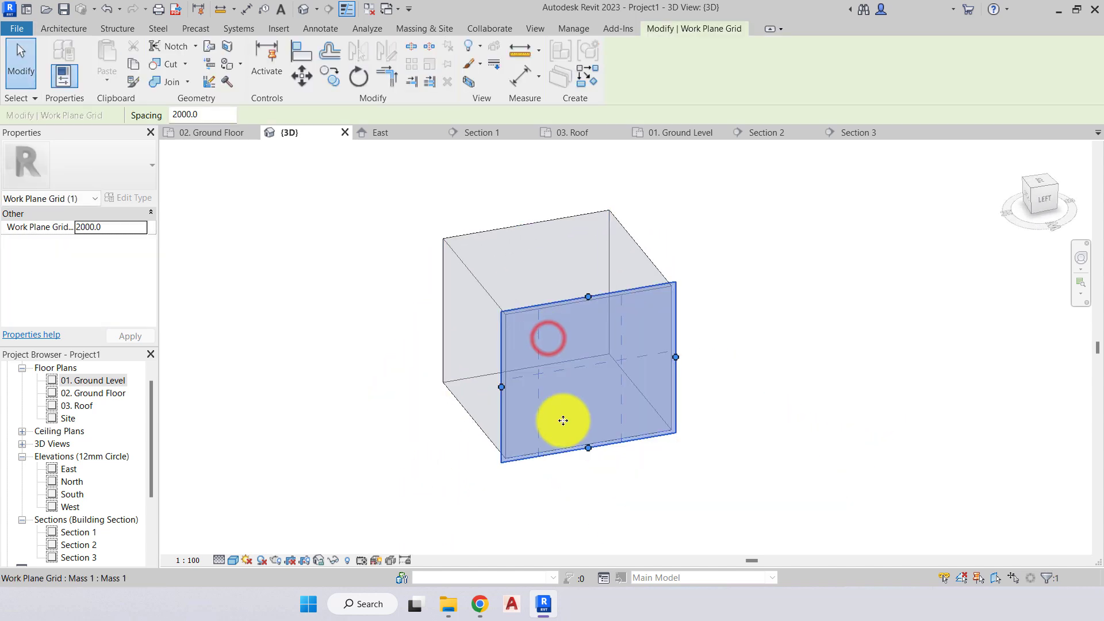
Set the grid spacing of the work plane on the cube mass's face to 500.
{"action": "middle_click_drag", "start_coordinate": [599, 474], "coordinate": [629, 453], "text": "shift"}
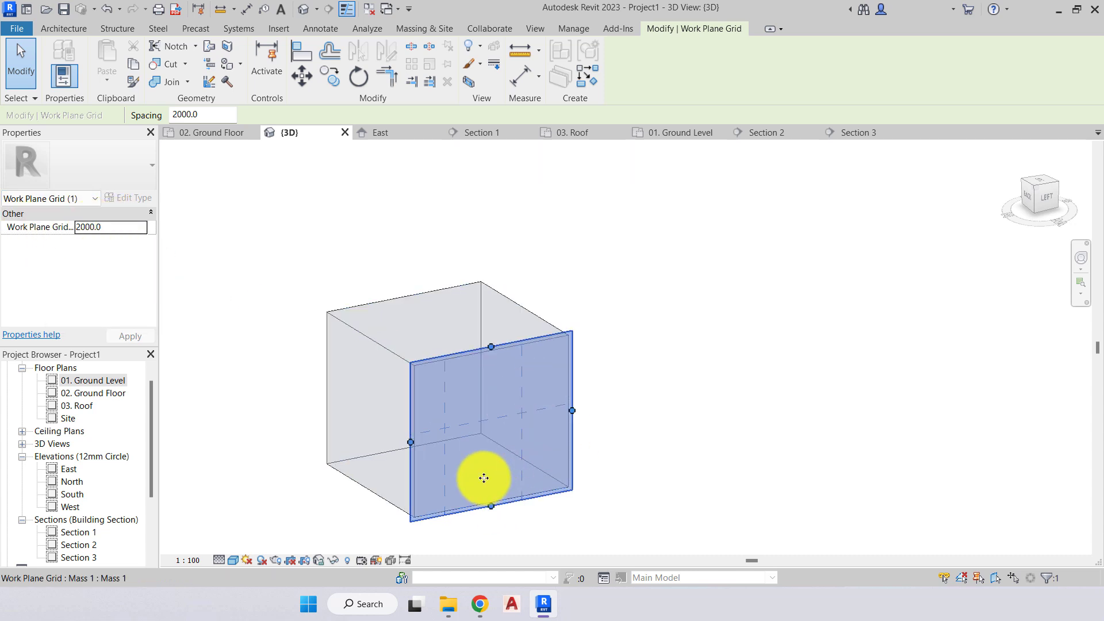
{"action": "scroll", "coordinate": [483, 478], "scroll_direction": "up", "scroll_amount": 3}
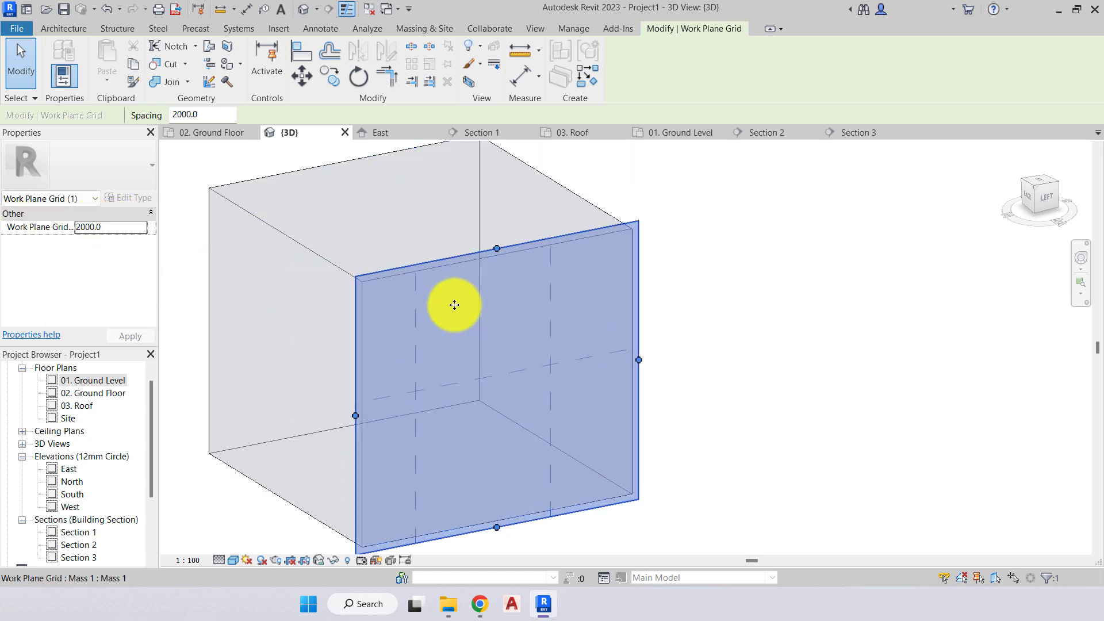
{"action": "left_click", "coordinate": [114, 227]}
{"action": "type", "text": "500.0"}
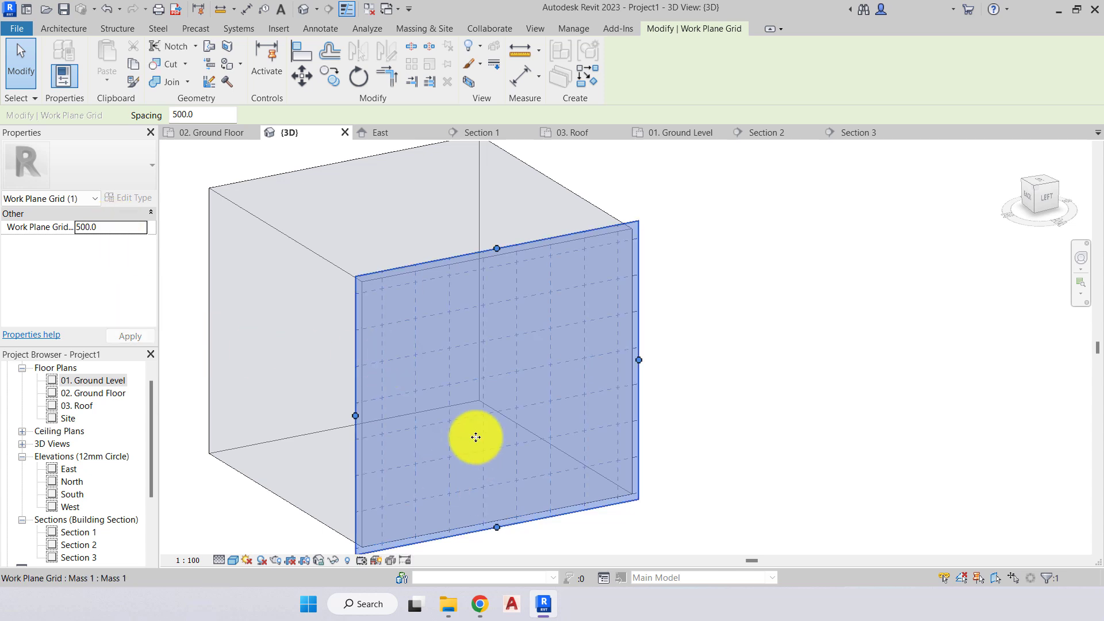
{"action": "middle_click_drag", "start_coordinate": [515, 439], "coordinate": [500, 397], "text": "shift"}
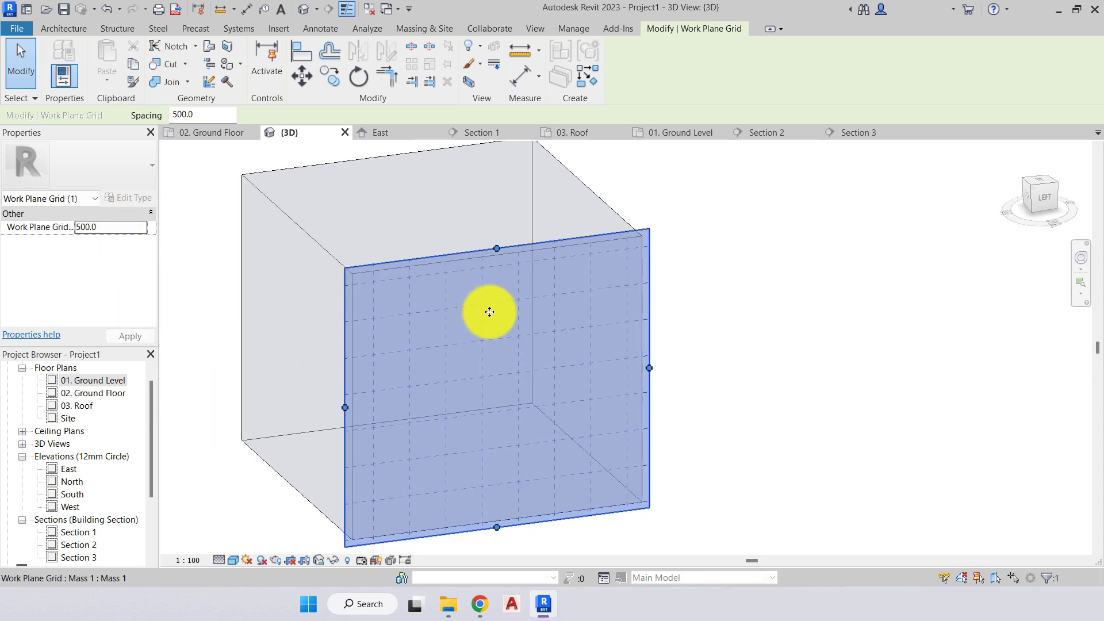
{"action": "left_click", "coordinate": [491, 322]}
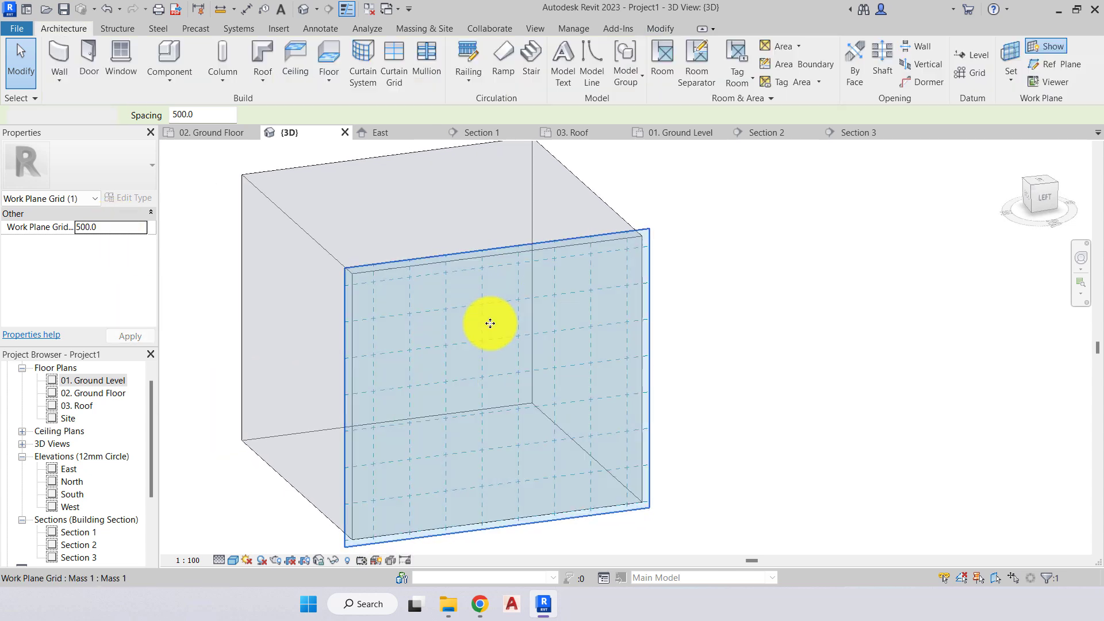
{"action": "left_click", "coordinate": [731, 335]}
{"action": "middle_click_drag", "start_coordinate": [734, 399], "coordinate": [359, 341], "text": "shift"}
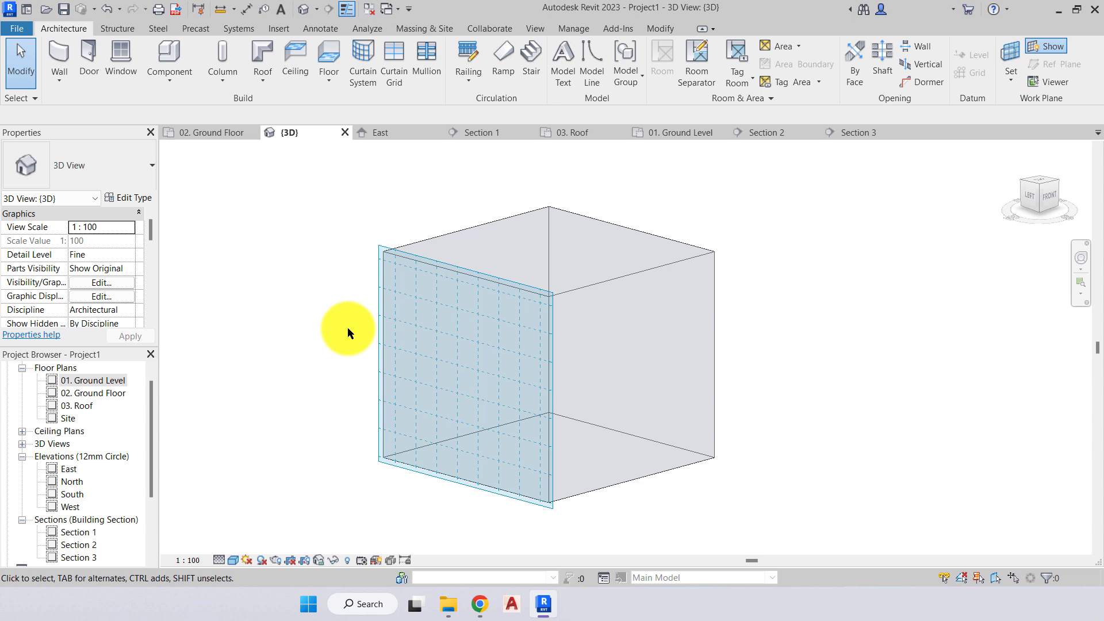
{"action": "middle_click_drag", "start_coordinate": [343, 329], "coordinate": [343, 350]}
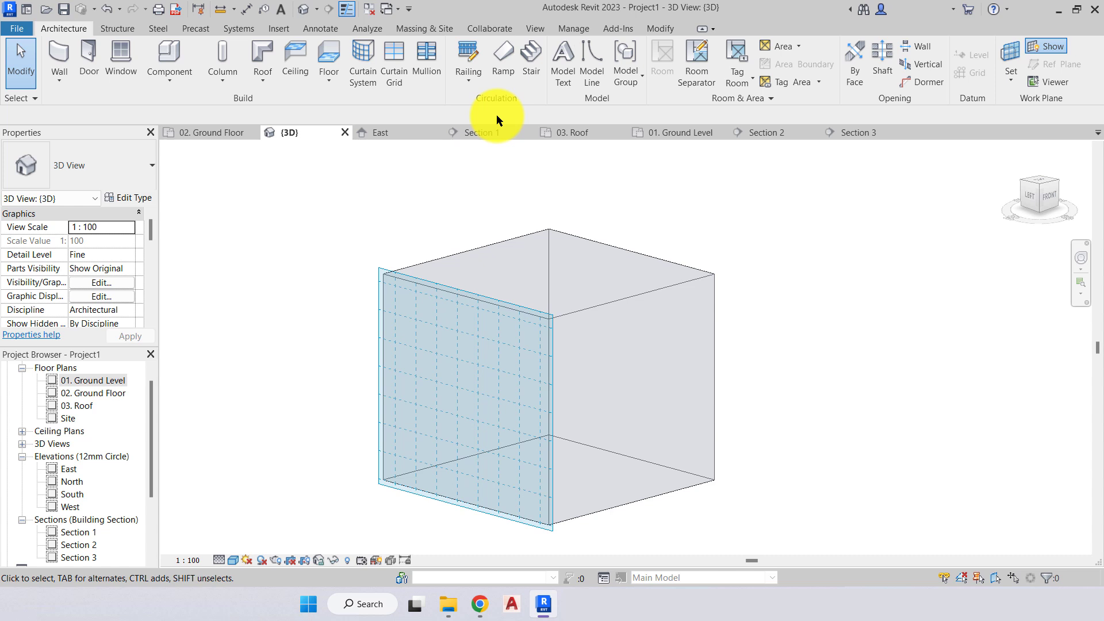
Place model text reading "Revit" on the cube face that carries the work plane.
{"action": "left_click", "coordinate": [562, 70]}
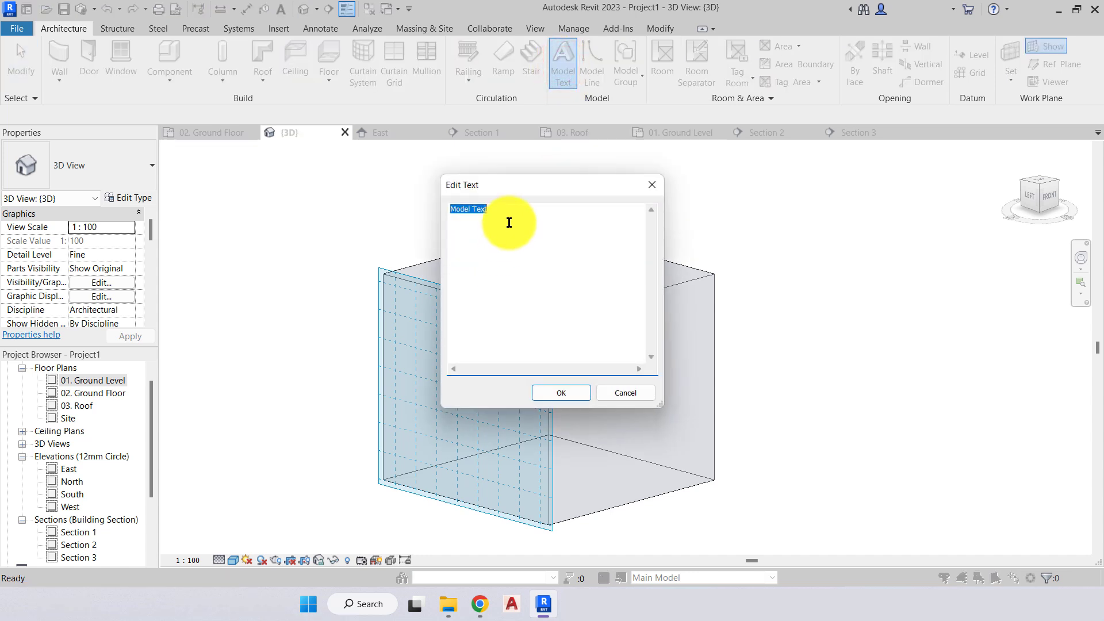
{"action": "left_click_drag", "start_coordinate": [501, 210], "coordinate": [447, 208]}
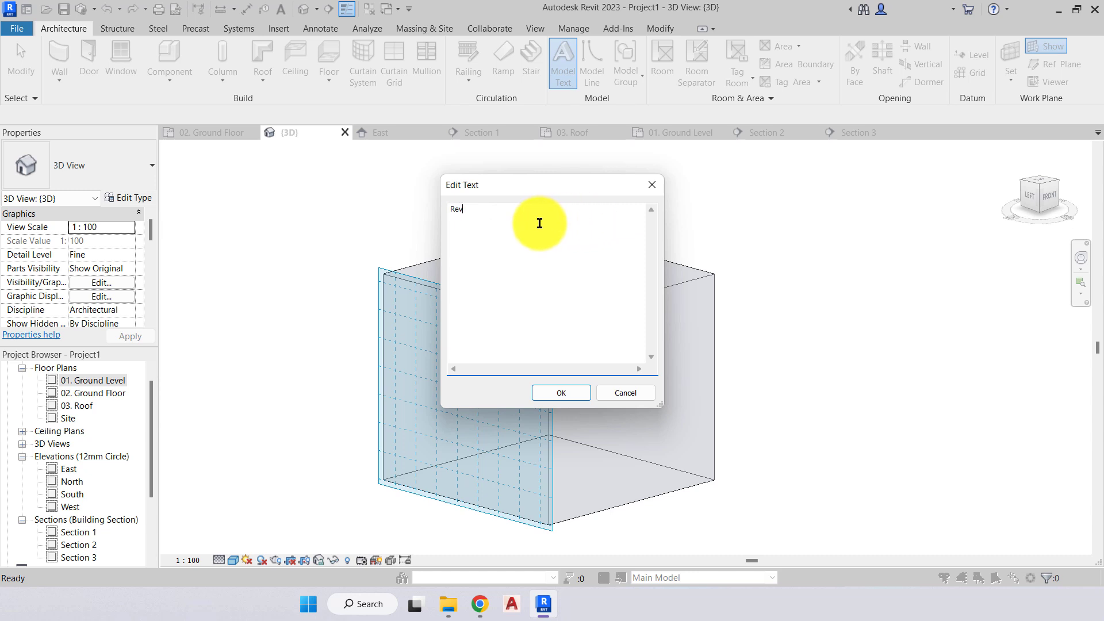
{"action": "left_click", "coordinate": [566, 265]}
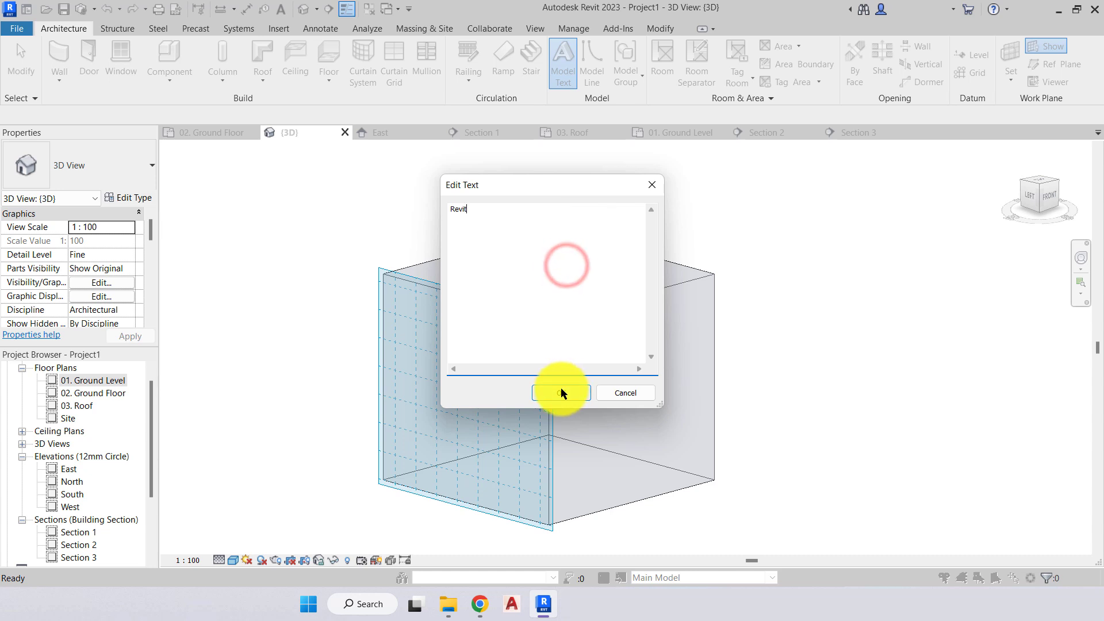
{"action": "left_click", "coordinate": [561, 393]}
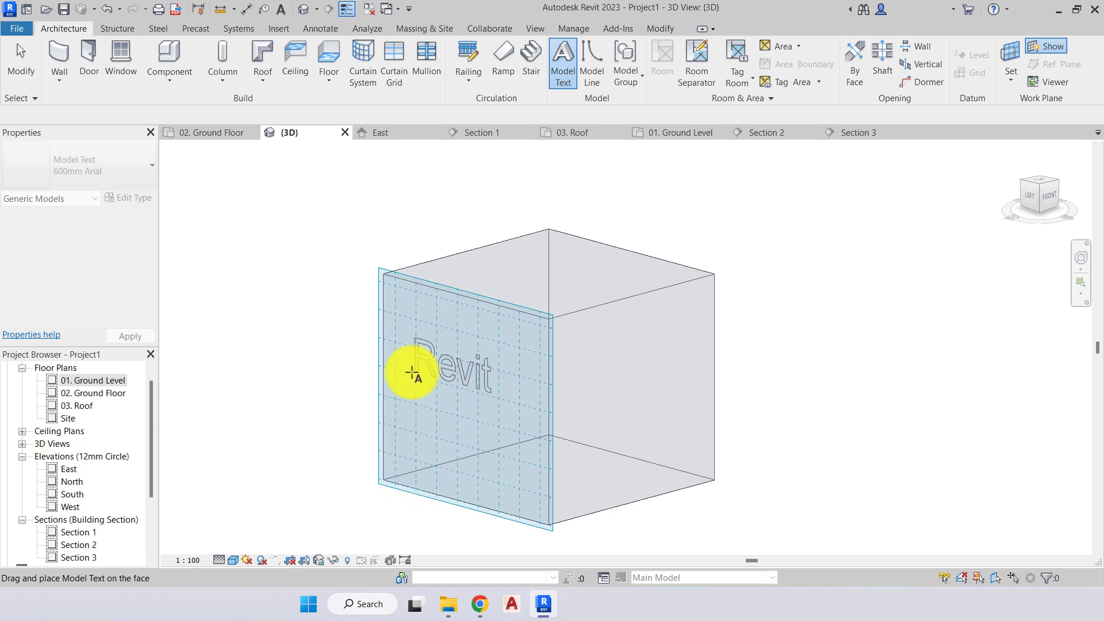
{"action": "left_click", "coordinate": [415, 378]}
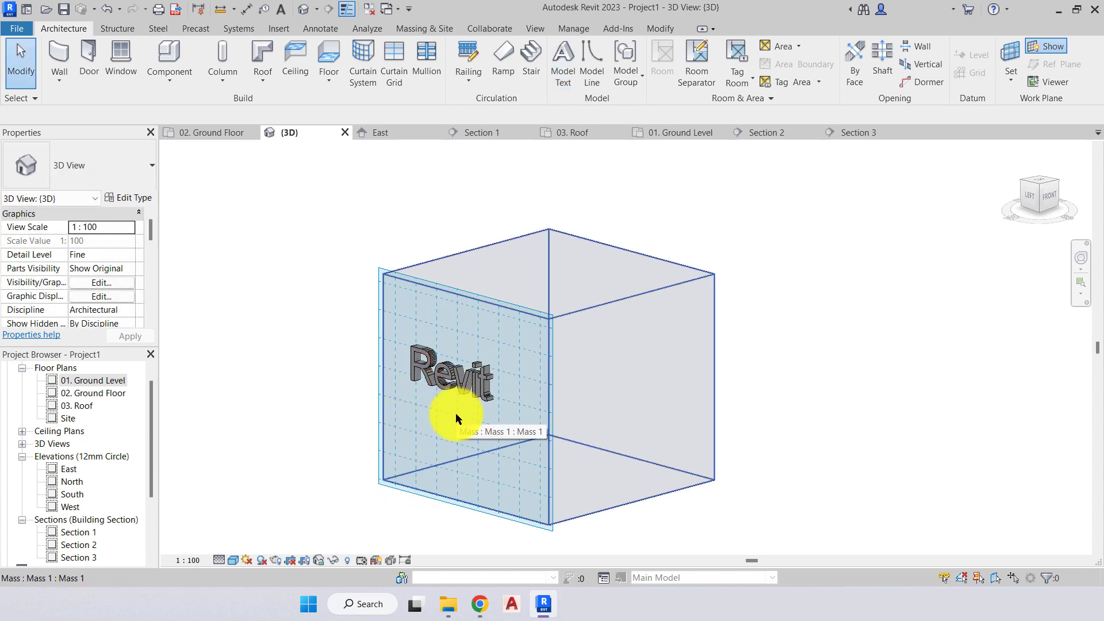
Move the "Revit" model text along the work plane to the upper left area of the cube's face.
{"action": "middle_click_drag", "start_coordinate": [377, 426], "coordinate": [461, 375], "text": "shift"}
{"action": "scroll", "coordinate": [454, 417], "scroll_direction": "up", "scroll_amount": 5}
{"action": "left_click", "coordinate": [458, 365]}
{"action": "left_click_drag", "start_coordinate": [427, 329], "coordinate": [377, 219]}
{"action": "left_click", "coordinate": [260, 275]}
{"action": "middle_click_drag", "start_coordinate": [260, 275], "coordinate": [552, 321], "text": "shift"}
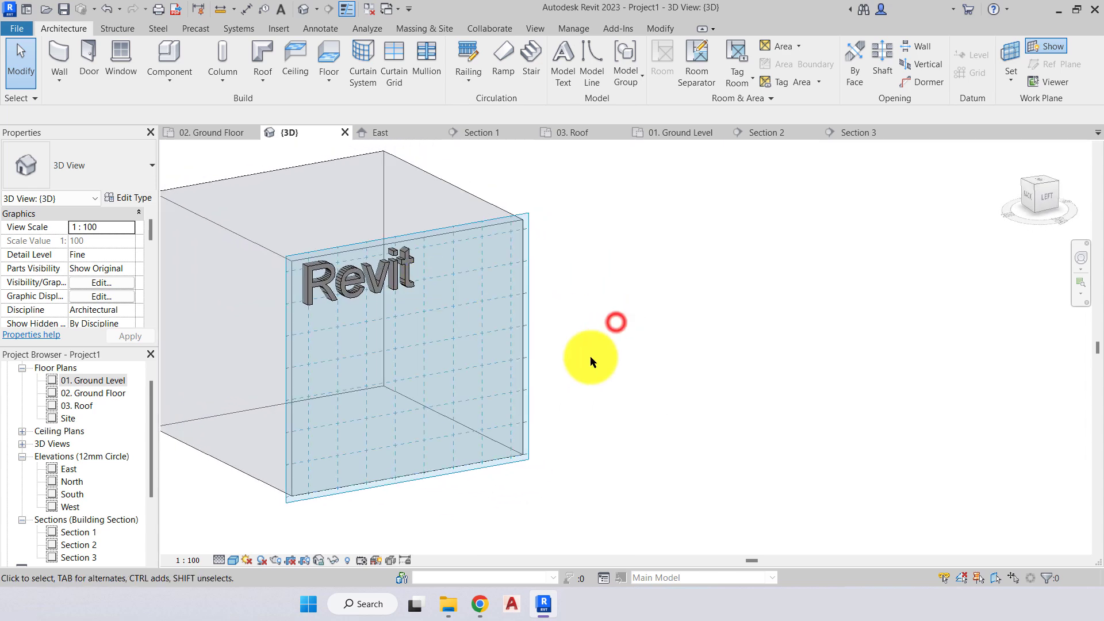
{"action": "middle_click_drag", "start_coordinate": [591, 357], "coordinate": [718, 373], "text": "shift"}
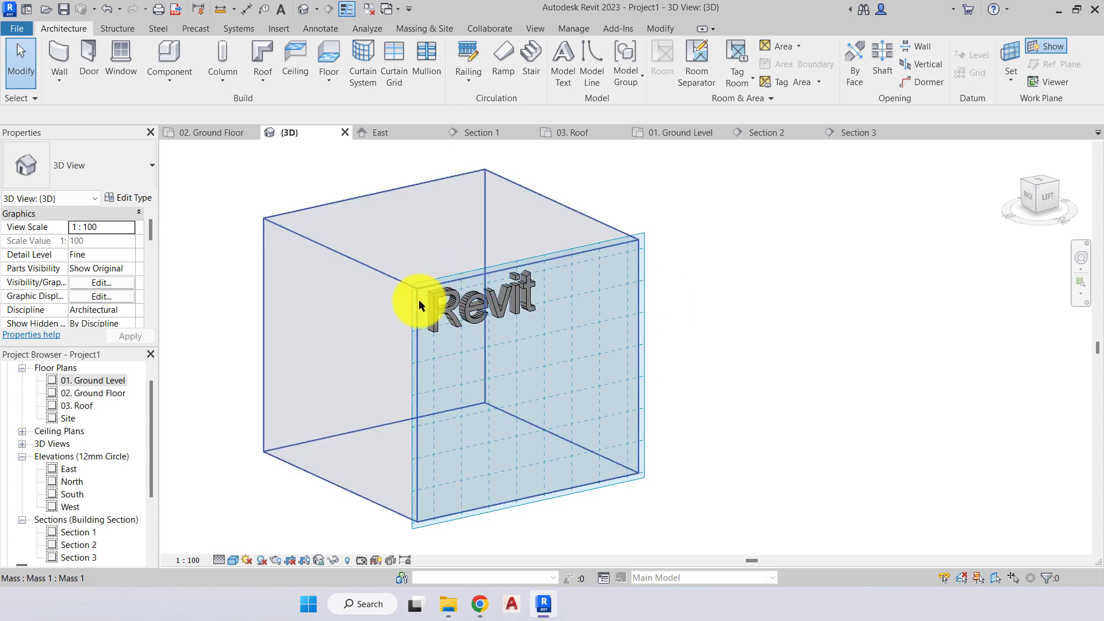
Start a Roof by Extrusion on the cube's work plane with 01. Ground Level as the reference level.
{"action": "left_click", "coordinate": [262, 76]}
{"action": "left_click", "coordinate": [287, 136]}
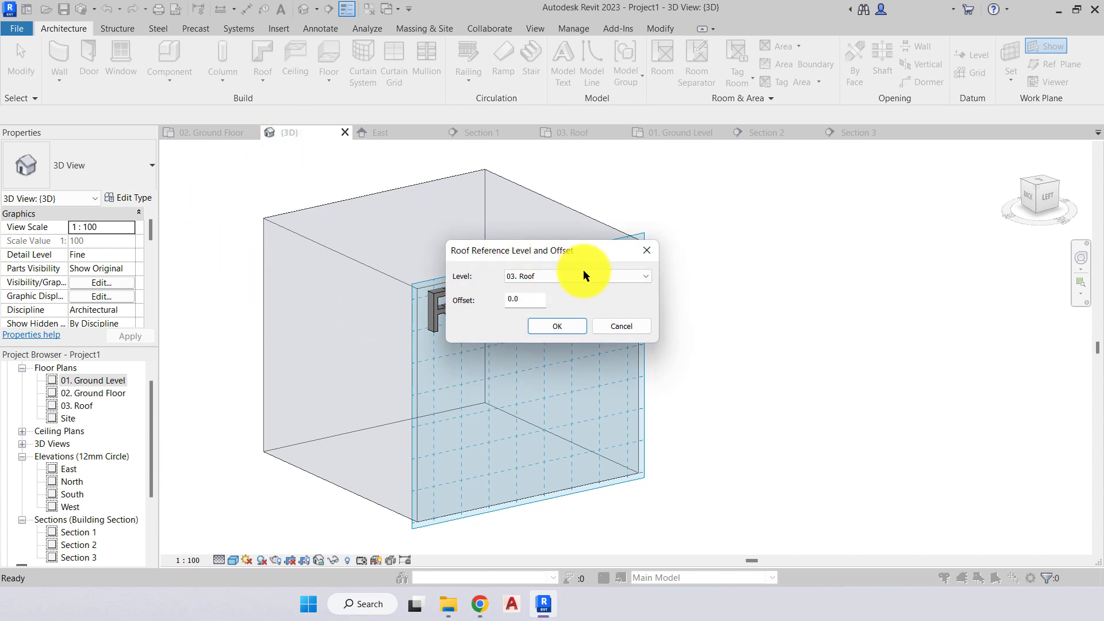
{"action": "left_click", "coordinate": [609, 276]}
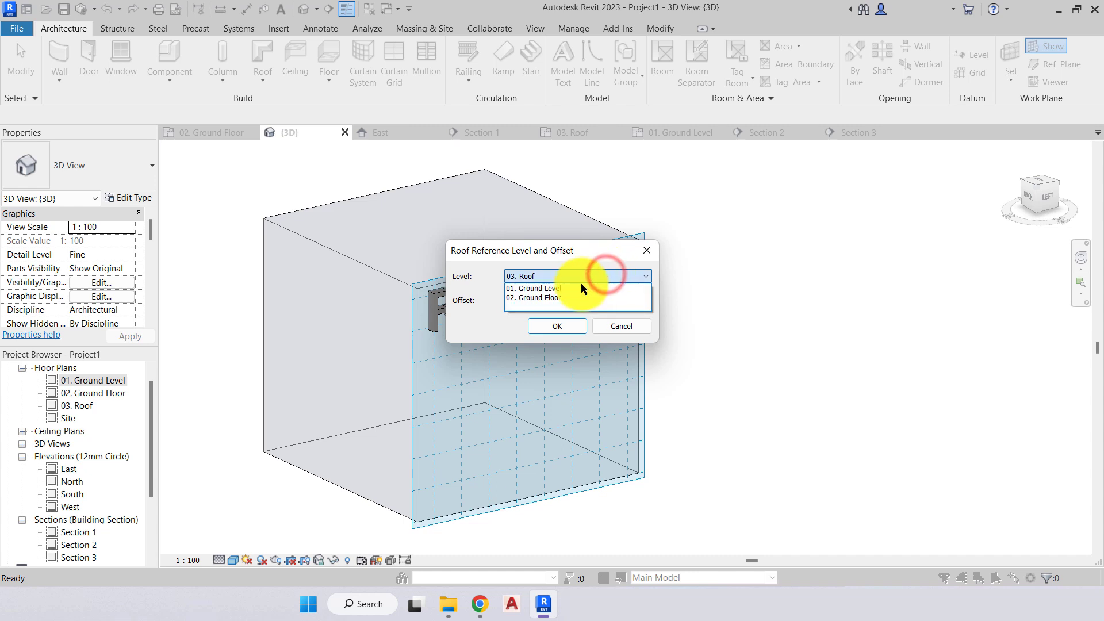
{"action": "left_click", "coordinate": [569, 288]}
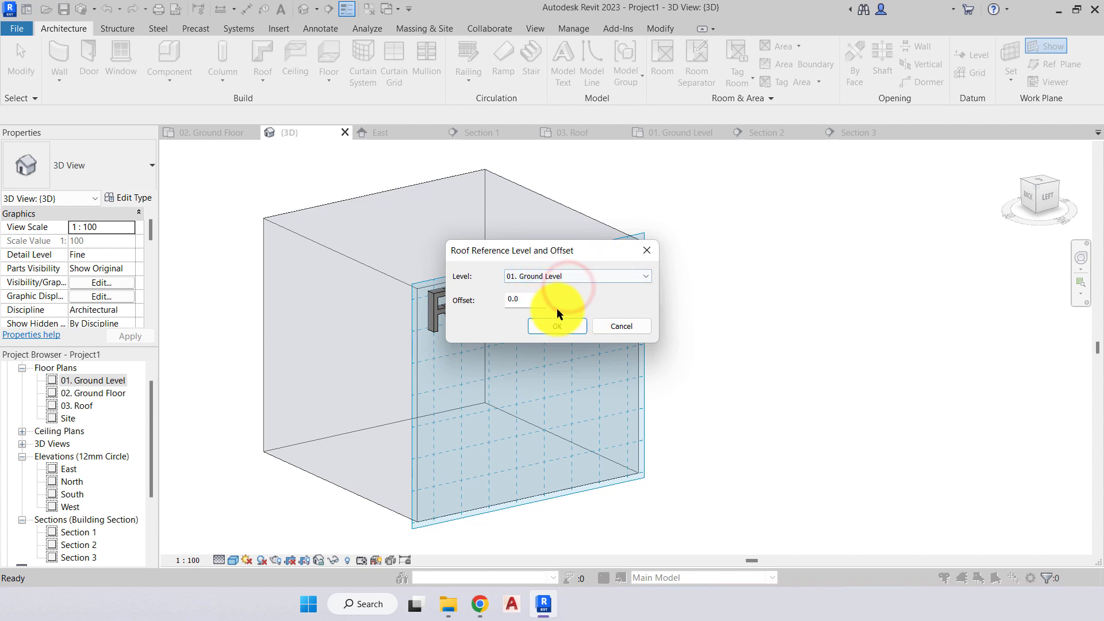
{"action": "left_click", "coordinate": [558, 326]}
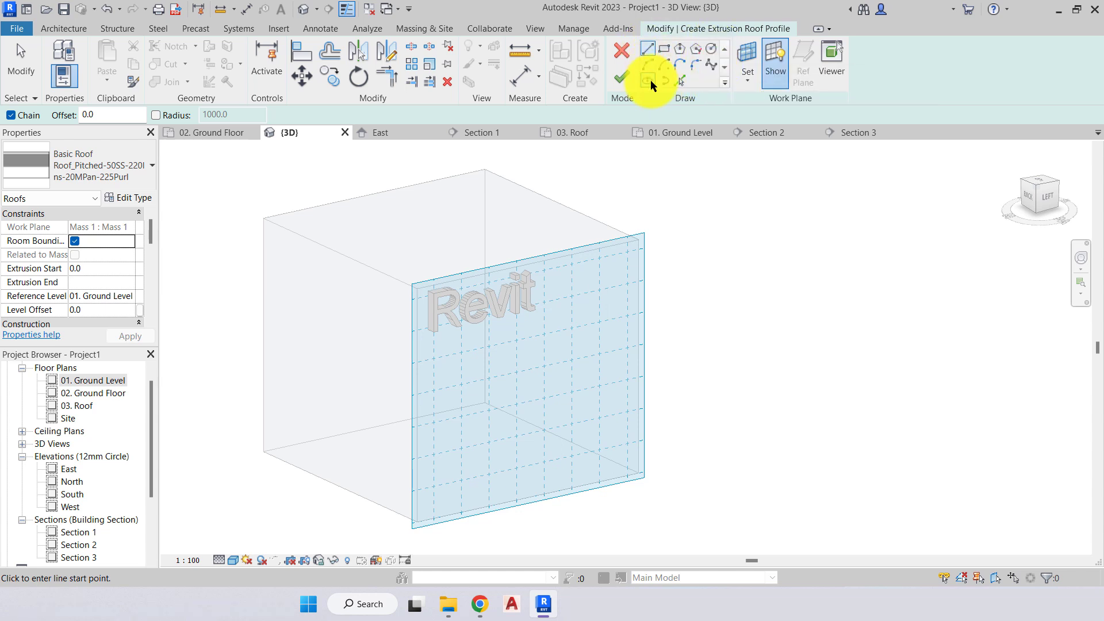
Sketch the roof profile as one diagonal line from the face's lower left corner area to its upper right.
{"action": "left_click", "coordinate": [649, 49]}
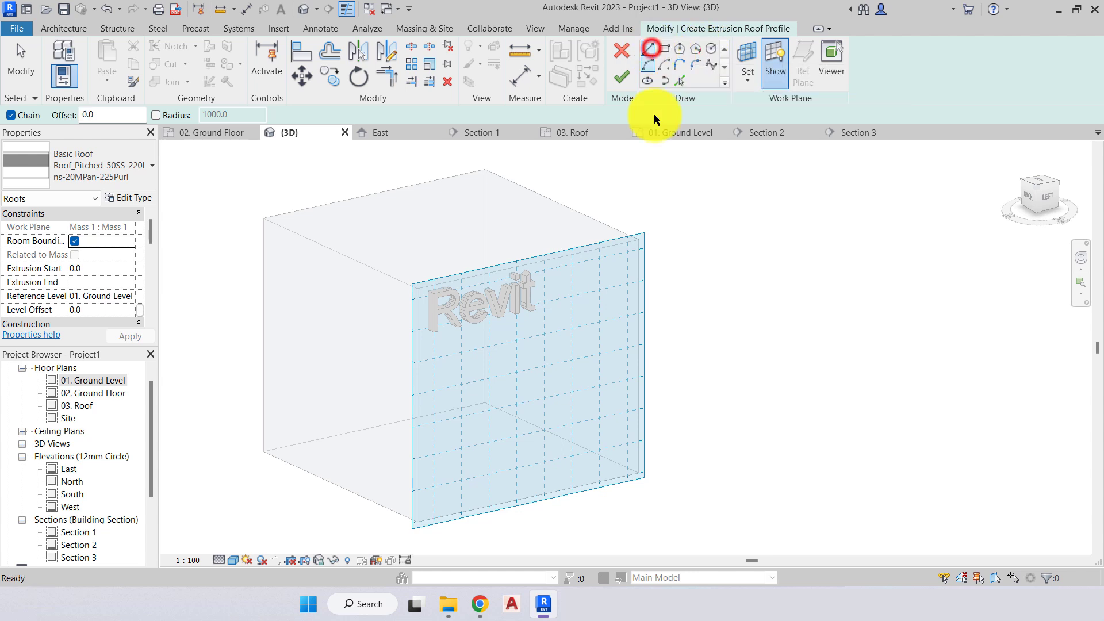
{"action": "left_click", "coordinate": [435, 485]}
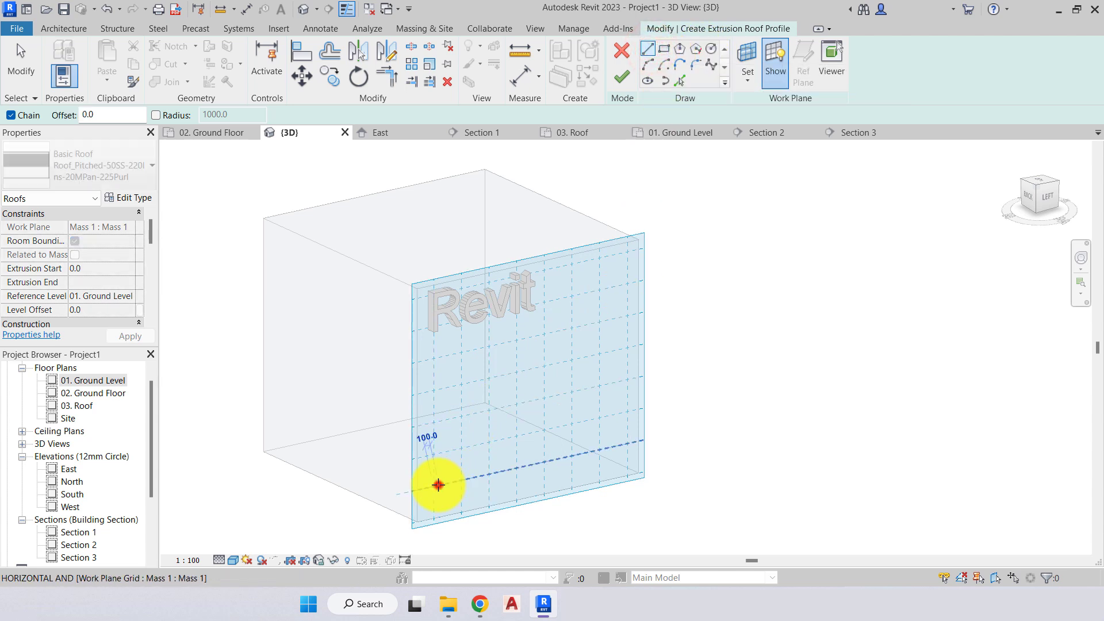
{"action": "left_click", "coordinate": [626, 285]}
{"action": "key", "text": "Escape"}
{"action": "key", "text": "Escape"}
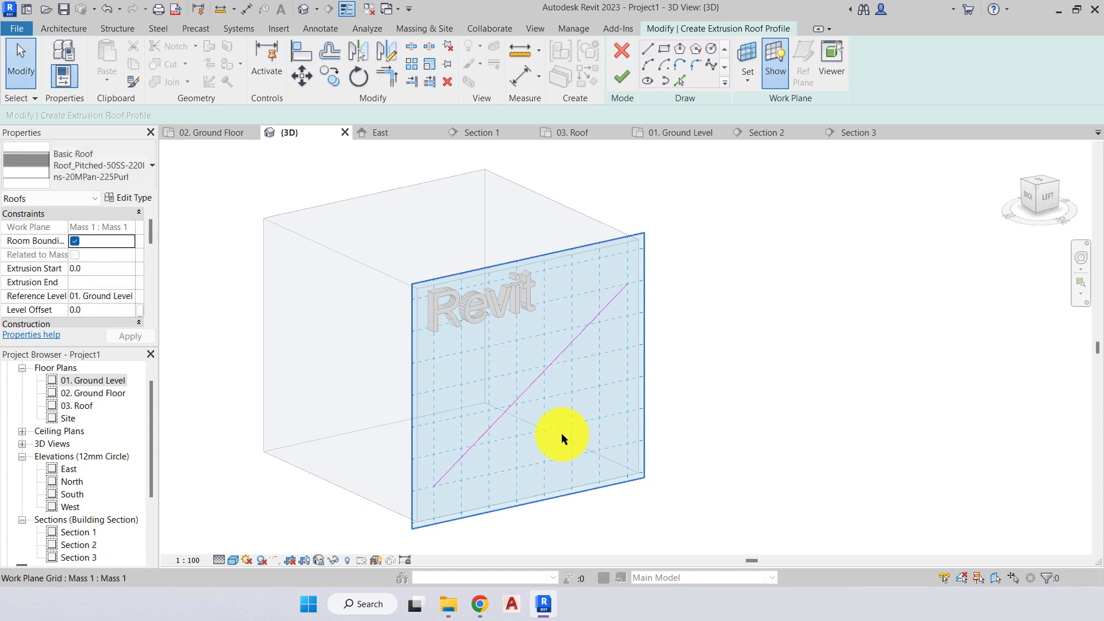
{"action": "middle_click_drag", "start_coordinate": [579, 413], "coordinate": [627, 371]}
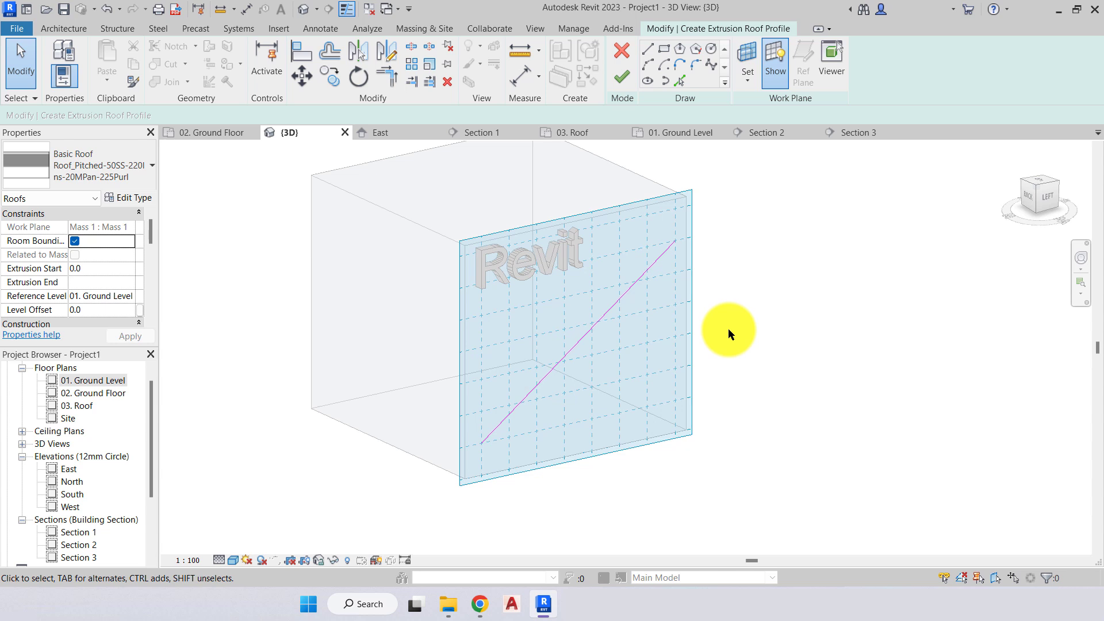
Try to finish the roof with a second, shorter line below the diagonal, then delete that extra line.
{"action": "left_click", "coordinate": [646, 48]}
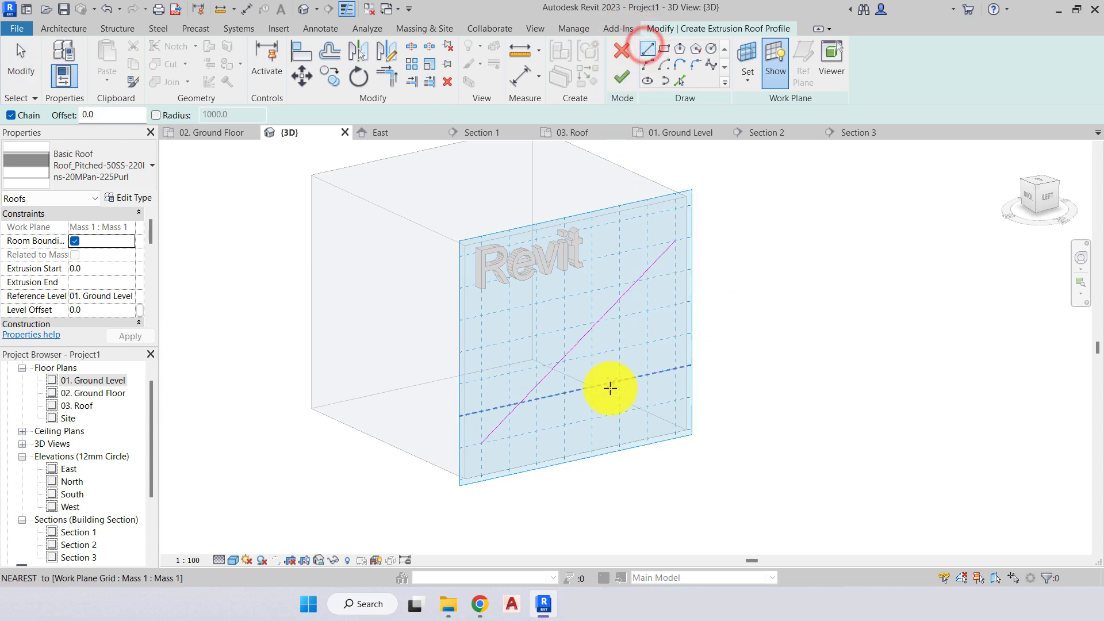
{"action": "left_click", "coordinate": [604, 397]}
{"action": "left_click", "coordinate": [657, 342]}
{"action": "key", "text": "Escape"}
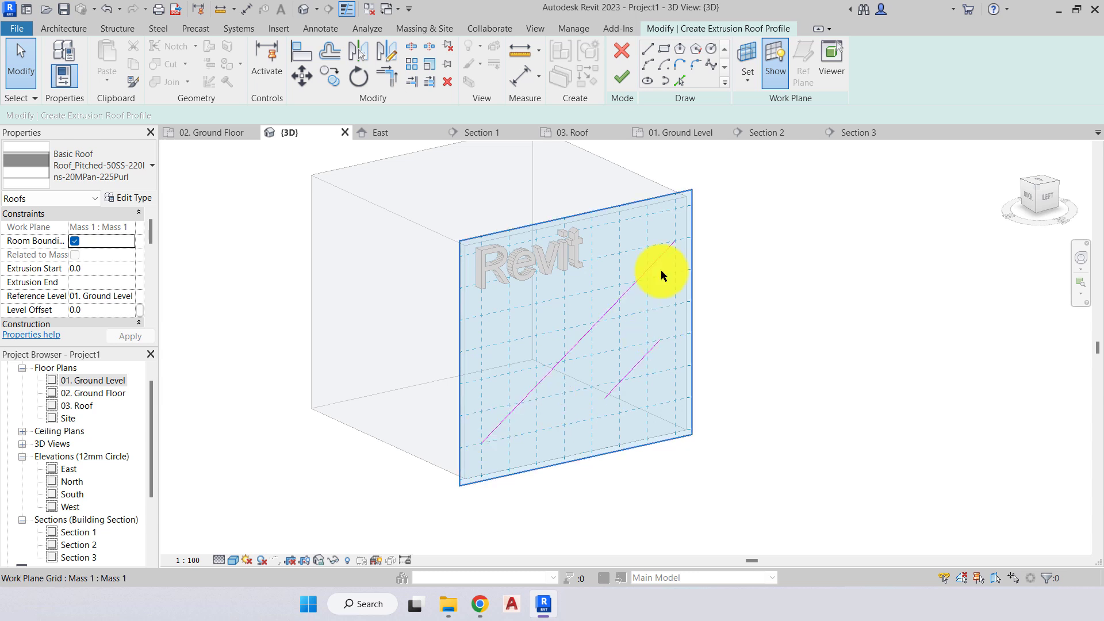
{"action": "left_click", "coordinate": [626, 75]}
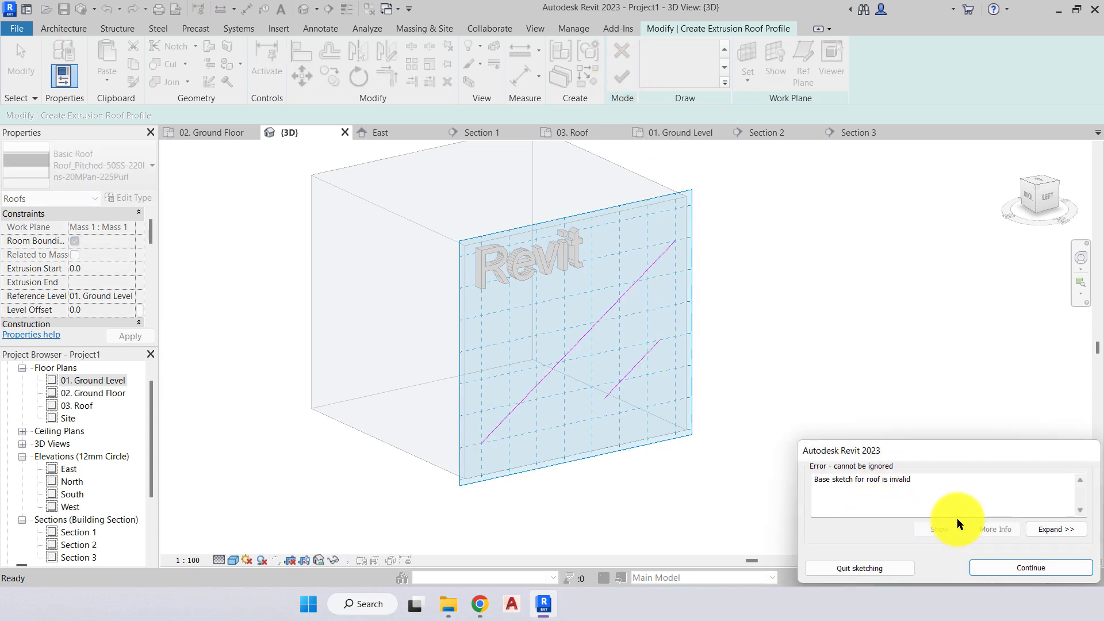
{"action": "left_click", "coordinate": [995, 568]}
{"action": "left_click", "coordinate": [637, 363]}
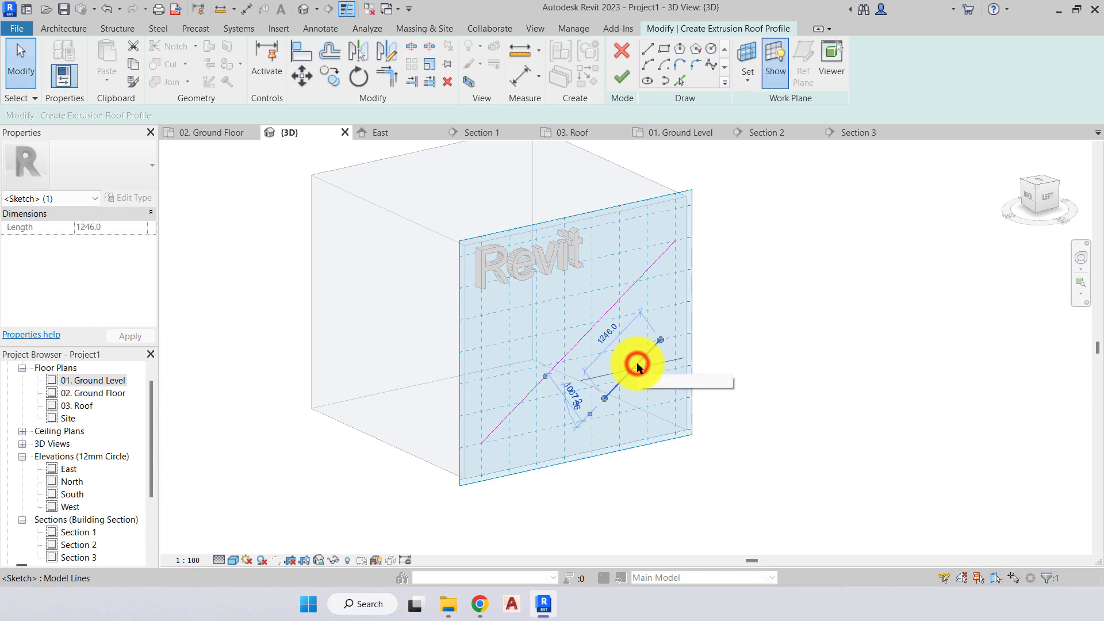
{"action": "key", "text": "Delete"}
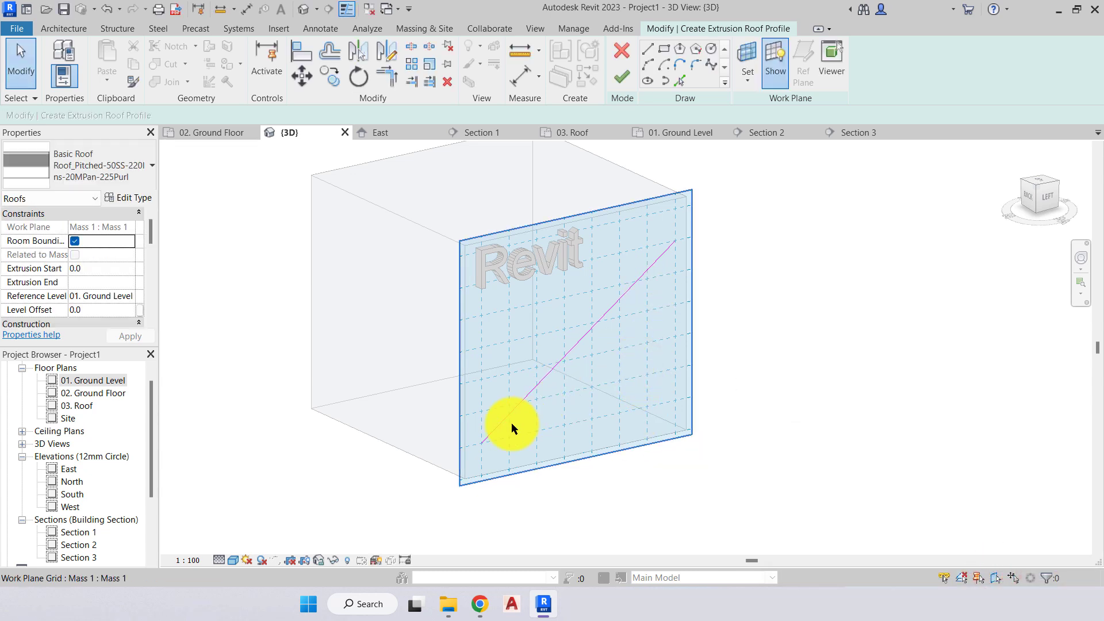
Finish the extruded roof from the single diagonal line and inspect how it projects from the work plane.
{"action": "left_click", "coordinate": [621, 78]}
{"action": "key", "text": "Escape"}
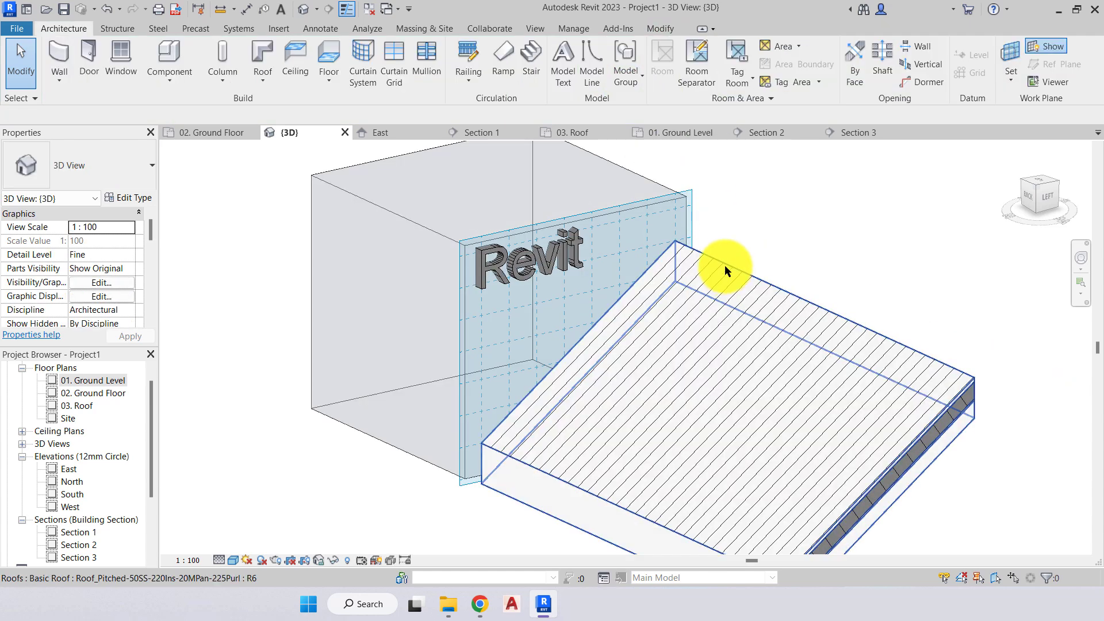
{"action": "middle_click_drag", "start_coordinate": [609, 347], "coordinate": [577, 375], "text": "shift"}
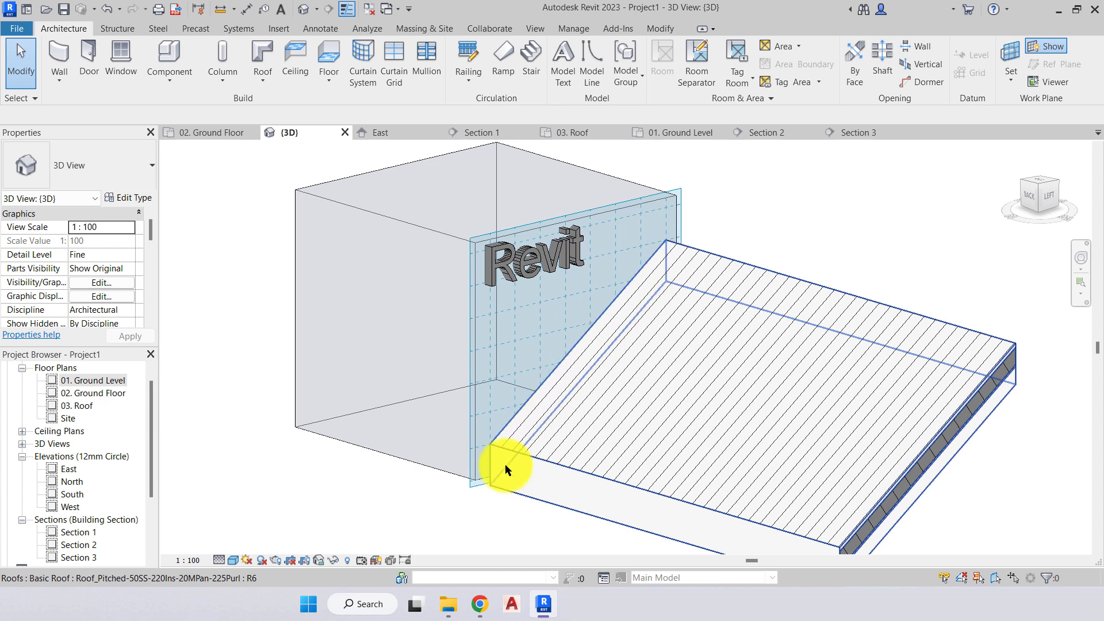
{"action": "scroll", "coordinate": [572, 334], "scroll_direction": "down", "scroll_amount": 2}
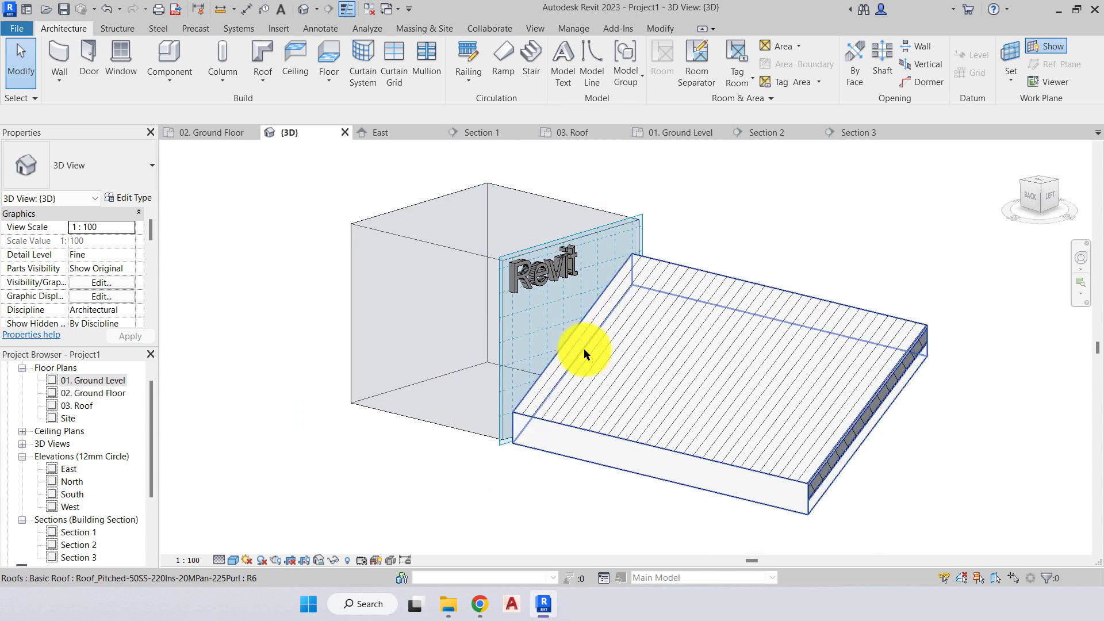
Inspect the extruded roof from the other side of the cube and delete it.
{"action": "left_click", "coordinate": [843, 412]}
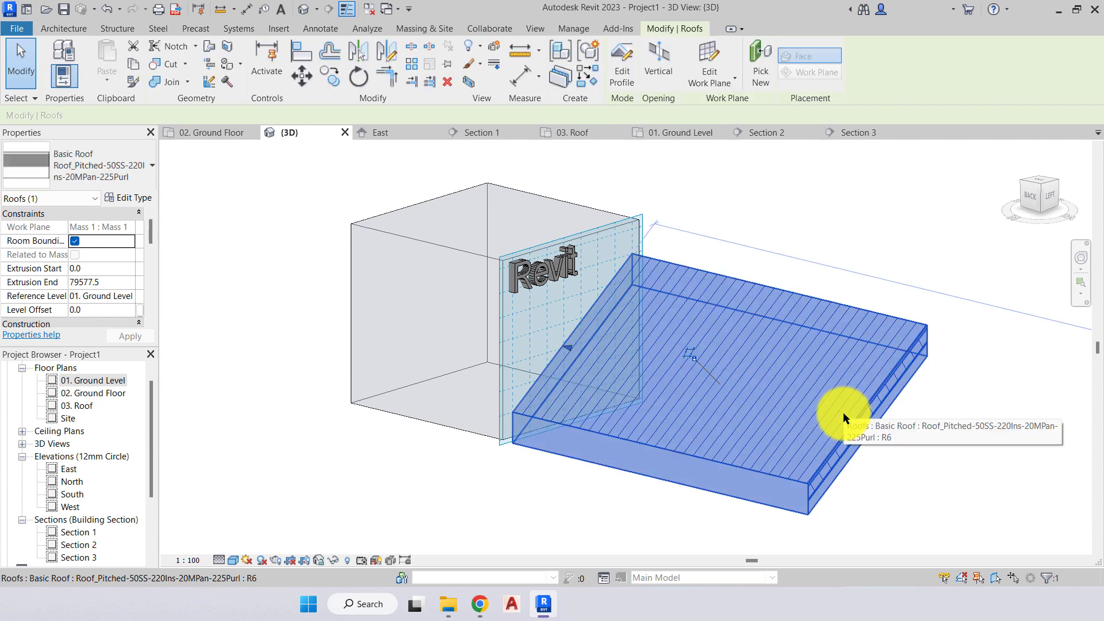
{"action": "middle_click_drag", "start_coordinate": [813, 414], "coordinate": [642, 412], "text": "shift"}
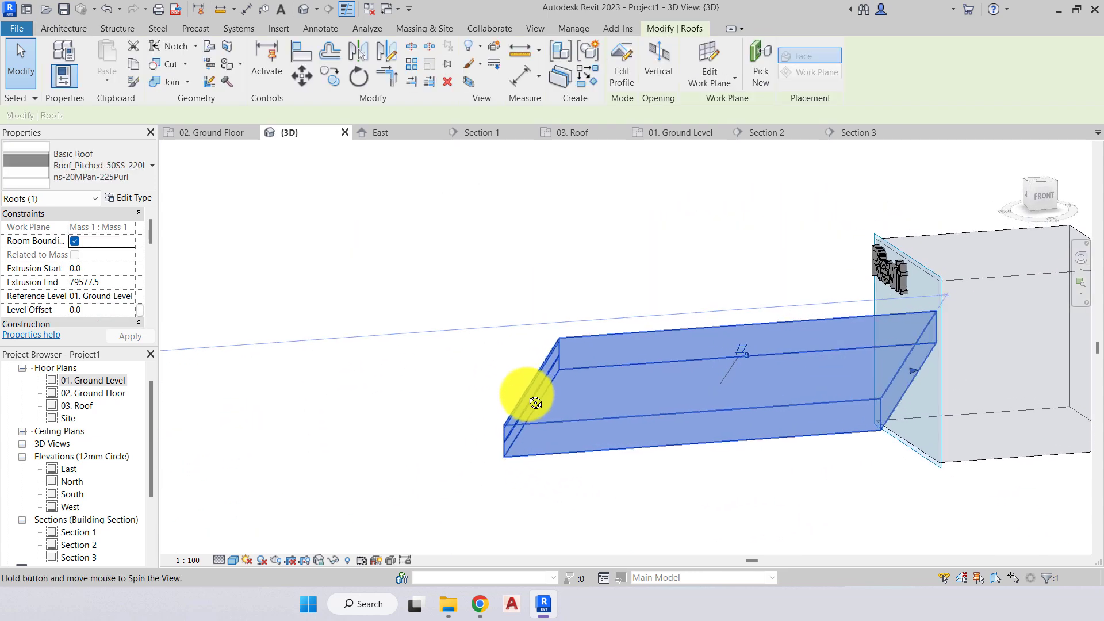
{"action": "mouse_move", "coordinate": [525, 402]}
{"action": "middle_mouse_down", "text": "shift"}
{"action": "mouse_move", "coordinate": [616, 328]}
{"action": "mouse_move", "coordinate": [734, 389]}
{"action": "mouse_move", "coordinate": [907, 390]}
{"action": "mouse_move", "coordinate": [818, 421]}
{"action": "mouse_move", "coordinate": [809, 412]}
{"action": "middle_mouse_up", "text": "shift"}
{"action": "key", "text": "Delete"}
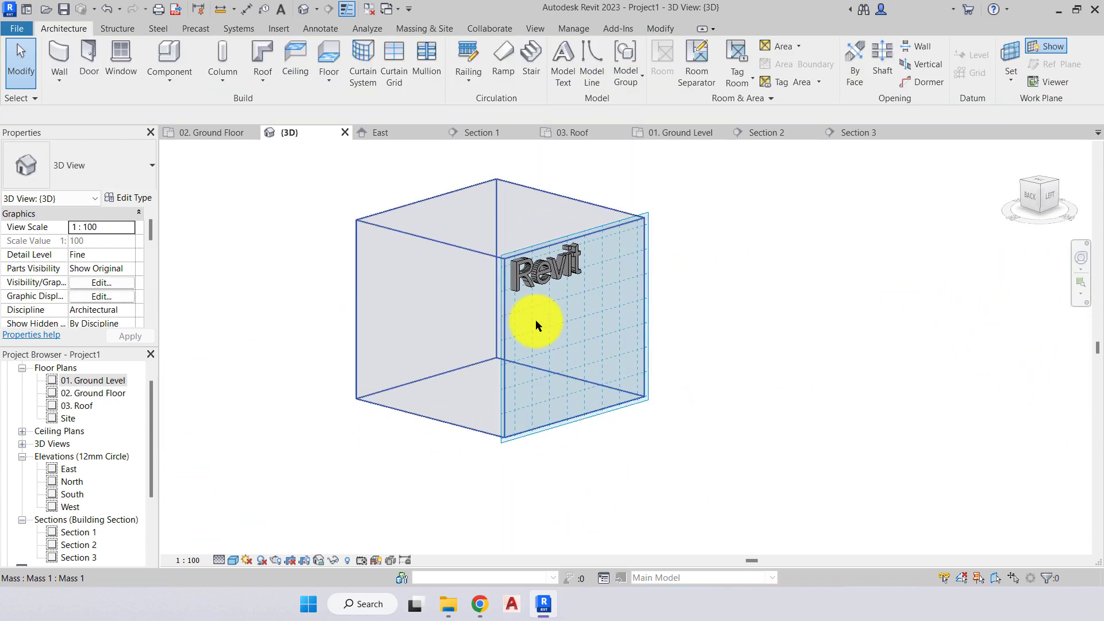
Start a roof by extrusion referenced to 01. Ground Level and sketch its profile as a spline rising diagonally across the cube face.
{"action": "middle_click_drag", "start_coordinate": [525, 323], "coordinate": [585, 345], "text": "shift"}
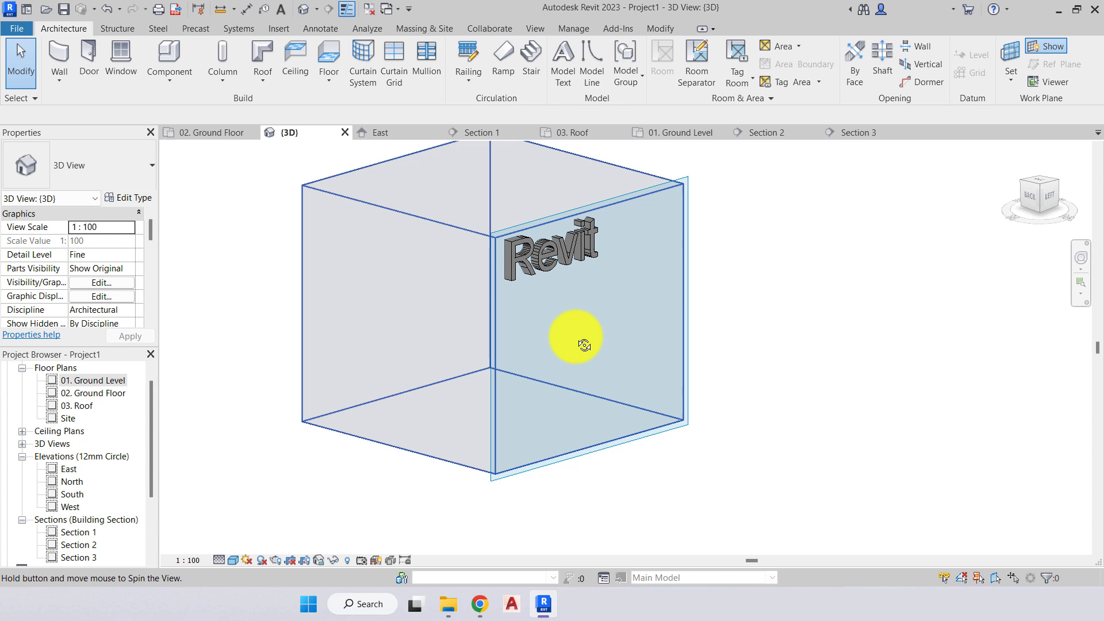
{"action": "left_click", "coordinate": [264, 80]}
{"action": "left_click", "coordinate": [277, 135]}
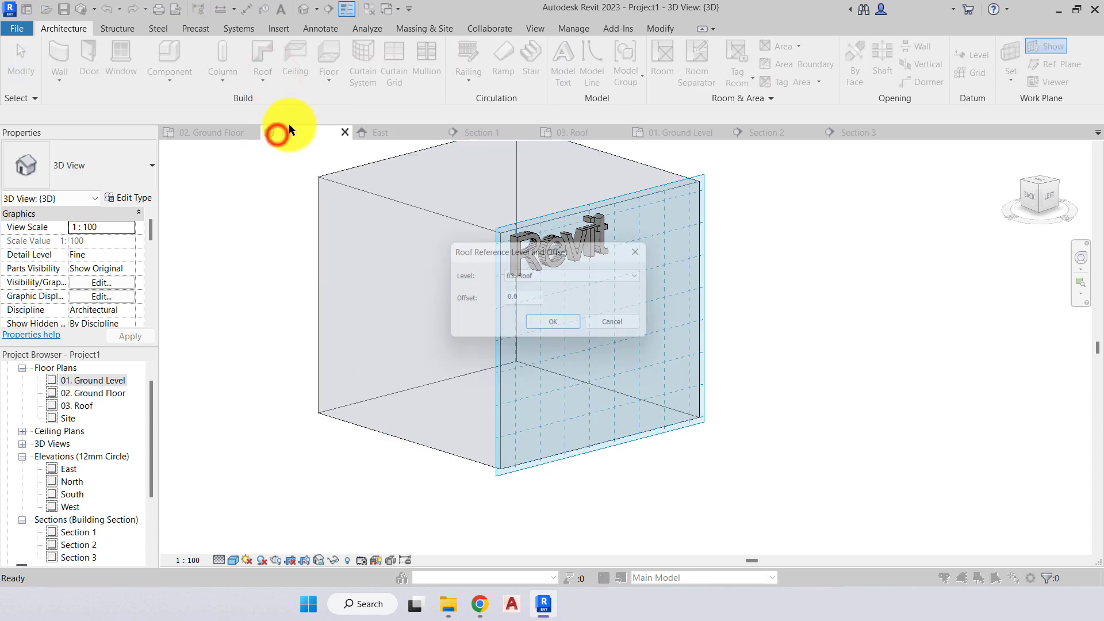
{"action": "left_click", "coordinate": [544, 289]}
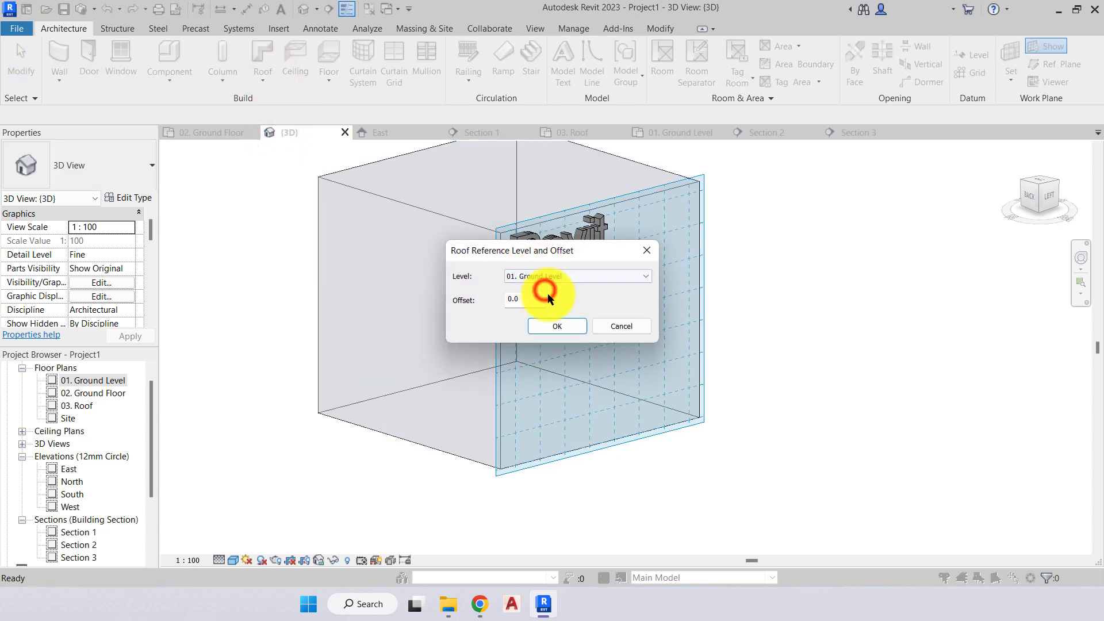
{"action": "left_click", "coordinate": [555, 327]}
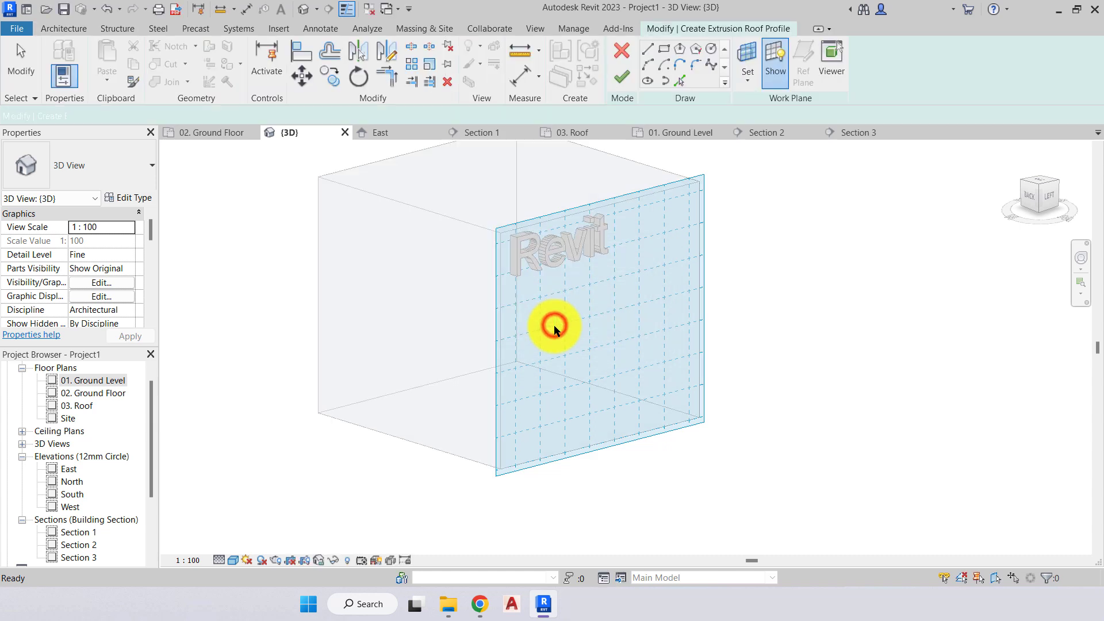
{"action": "left_click", "coordinate": [711, 65]}
{"action": "left_click", "coordinate": [513, 445]}
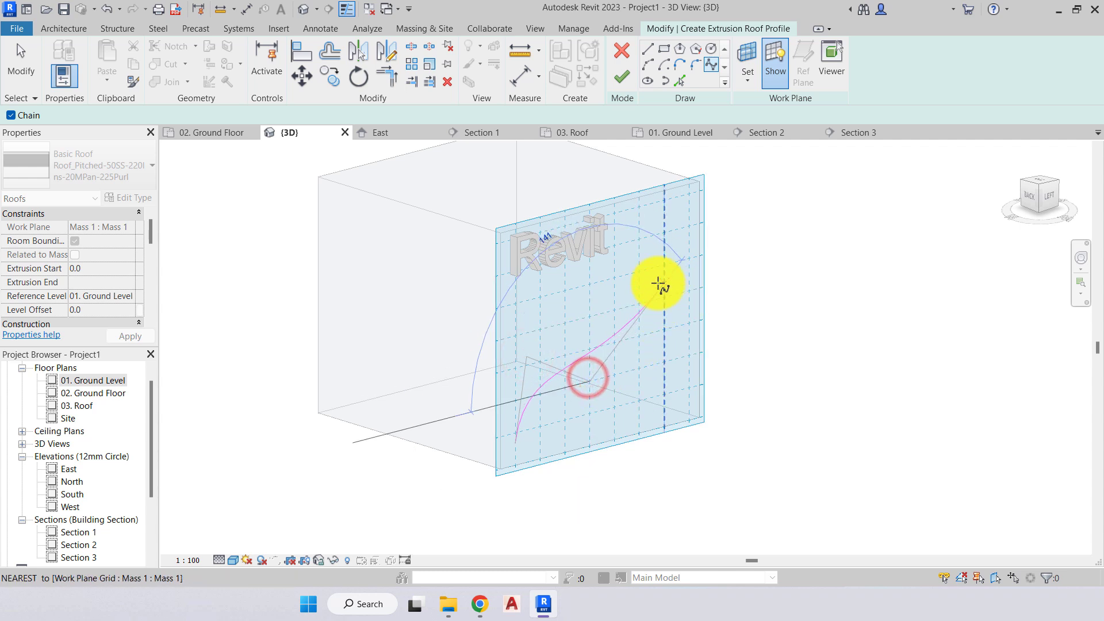
{"action": "left_click", "coordinate": [674, 249]}
{"action": "key", "text": "Escape"}
{"action": "key", "text": "Escape"}
{"action": "key", "text": "Escape"}
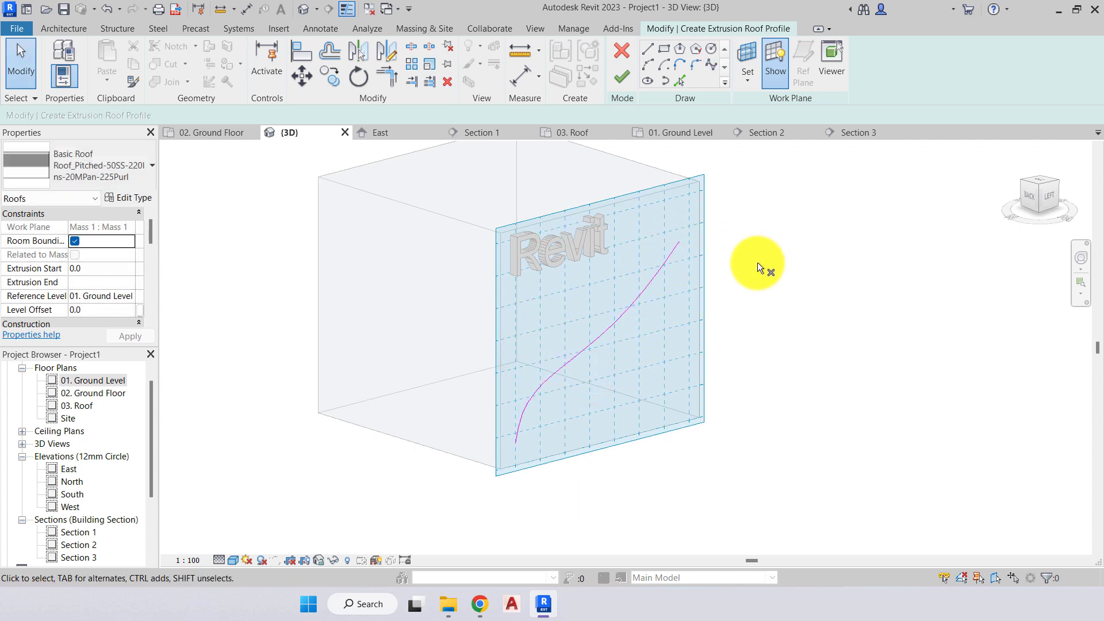
Change the roof type to Roof_Generic-125mm and finish the roof from the spline profile.
{"action": "left_click", "coordinate": [138, 166]}
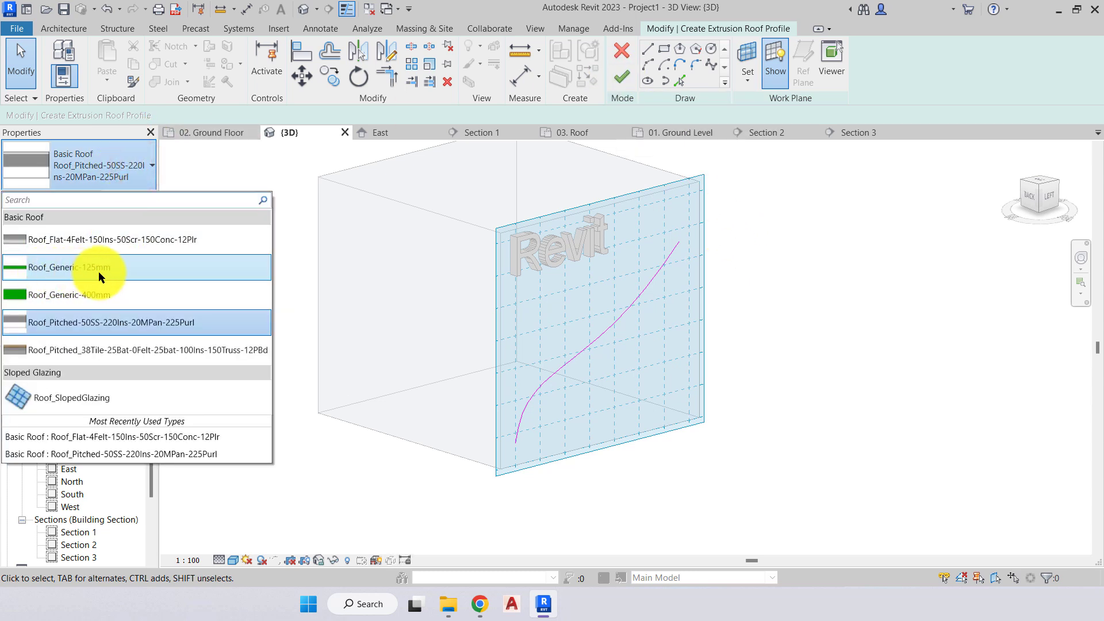
{"action": "left_click", "coordinate": [98, 272]}
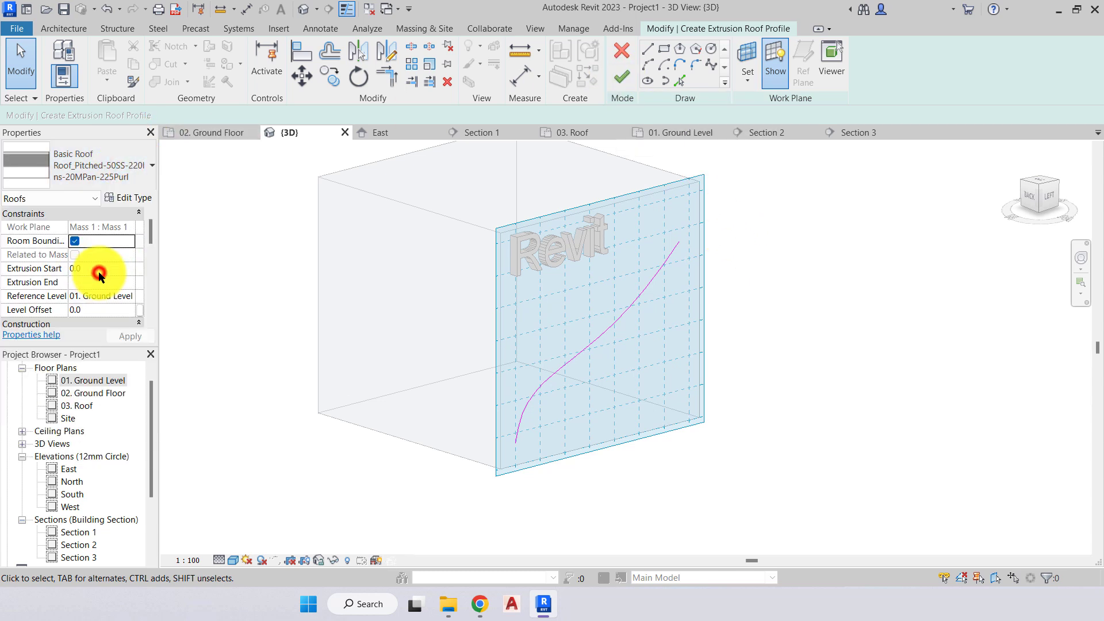
{"action": "left_click", "coordinate": [625, 80]}
{"action": "middle_click_drag", "start_coordinate": [744, 370], "coordinate": [652, 424], "text": "shift"}
Delete the spline-profile roof from the cube face.
{"action": "key", "text": "Escape"}
{"action": "left_click", "coordinate": [652, 426]}
{"action": "key", "text": "Delete"}
Start another roof by extrusion at 01. Ground Level and sketch a three-segment profile of steep, nearly flat and descending lines on the cube face.
{"action": "left_click", "coordinate": [263, 81]}
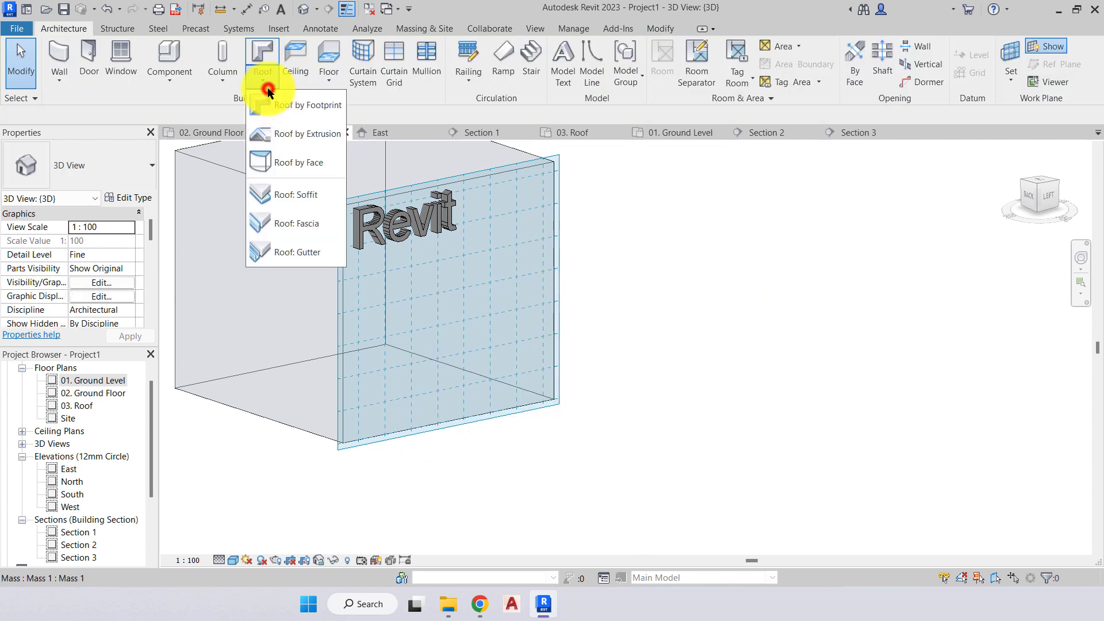
{"action": "left_click", "coordinate": [295, 136]}
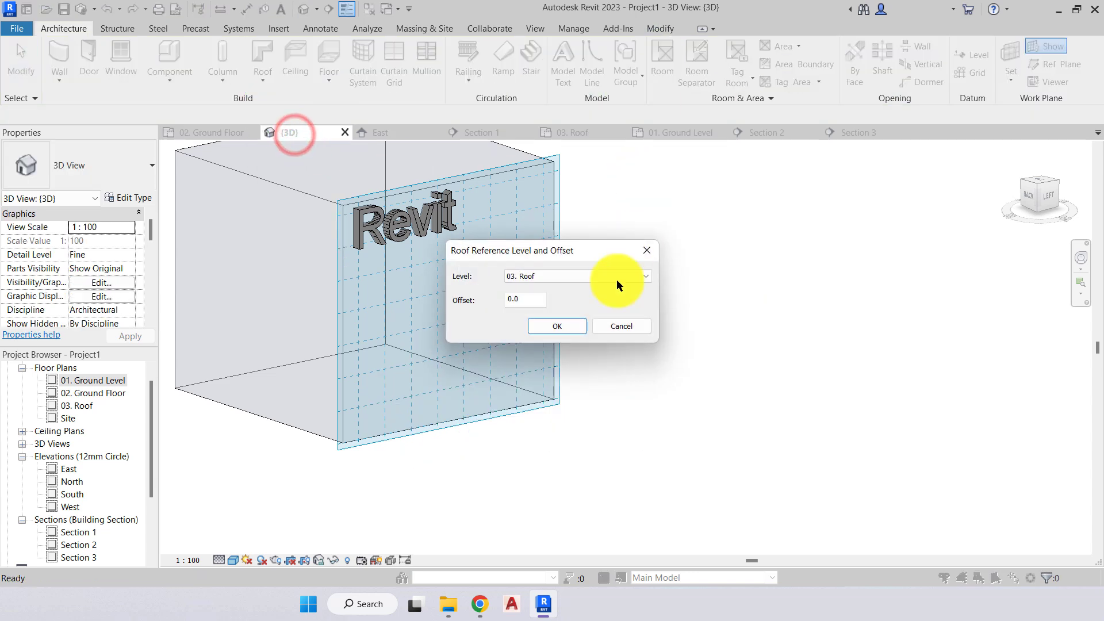
{"action": "left_click", "coordinate": [547, 322]}
{"action": "left_click", "coordinate": [647, 50]}
{"action": "left_click", "coordinate": [357, 407]}
{"action": "left_click", "coordinate": [379, 276]}
{"action": "left_click", "coordinate": [491, 262]}
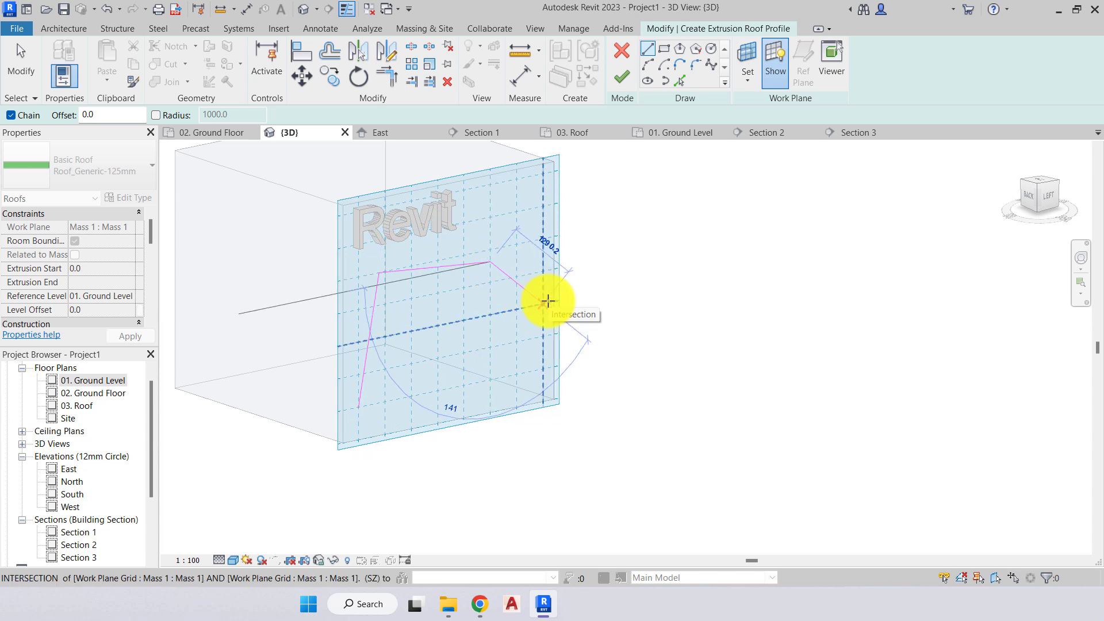
{"action": "left_click", "coordinate": [548, 300]}
{"action": "key", "text": "Escape"}
{"action": "key", "text": "Escape"}
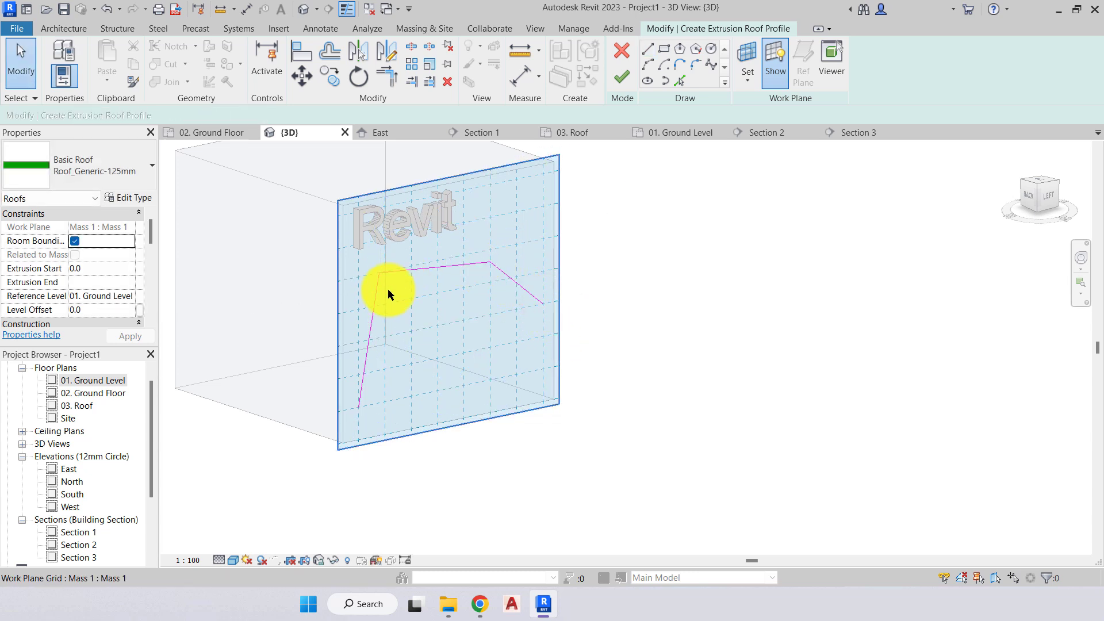
Finish the three-segment extruded roof and inspect it from the side of the cube.
{"action": "left_click", "coordinate": [625, 79]}
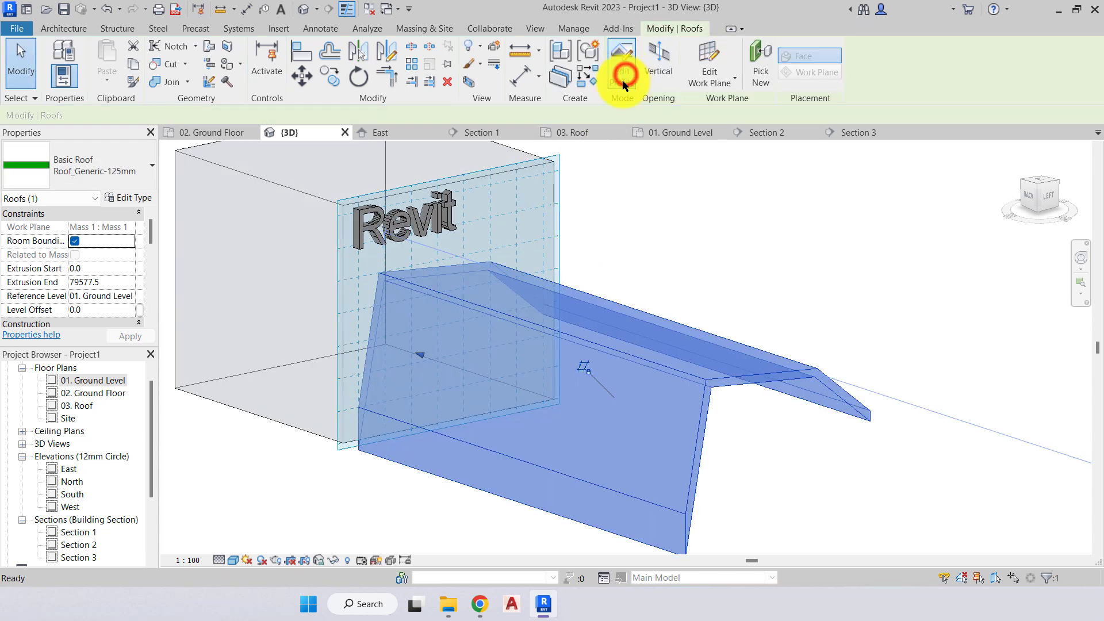
{"action": "mouse_move", "coordinate": [621, 424]}
{"action": "middle_mouse_down", "text": "shift"}
{"action": "mouse_move", "coordinate": [562, 415]}
{"action": "mouse_move", "coordinate": [514, 349]}
{"action": "mouse_move", "coordinate": [421, 395]}
{"action": "mouse_move", "coordinate": [395, 450]}
{"action": "mouse_move", "coordinate": [481, 424]}
{"action": "mouse_move", "coordinate": [592, 419]}
{"action": "mouse_move", "coordinate": [636, 434]}
{"action": "middle_mouse_up", "text": "shift"}
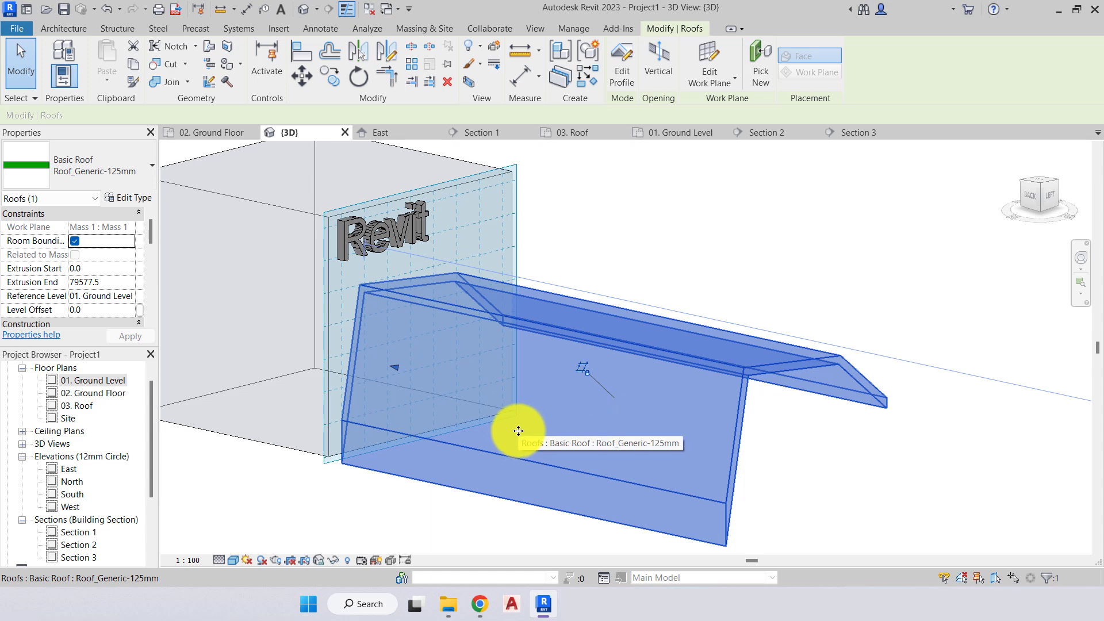
{"action": "middle_click_drag", "start_coordinate": [411, 428], "coordinate": [363, 384], "text": "shift"}
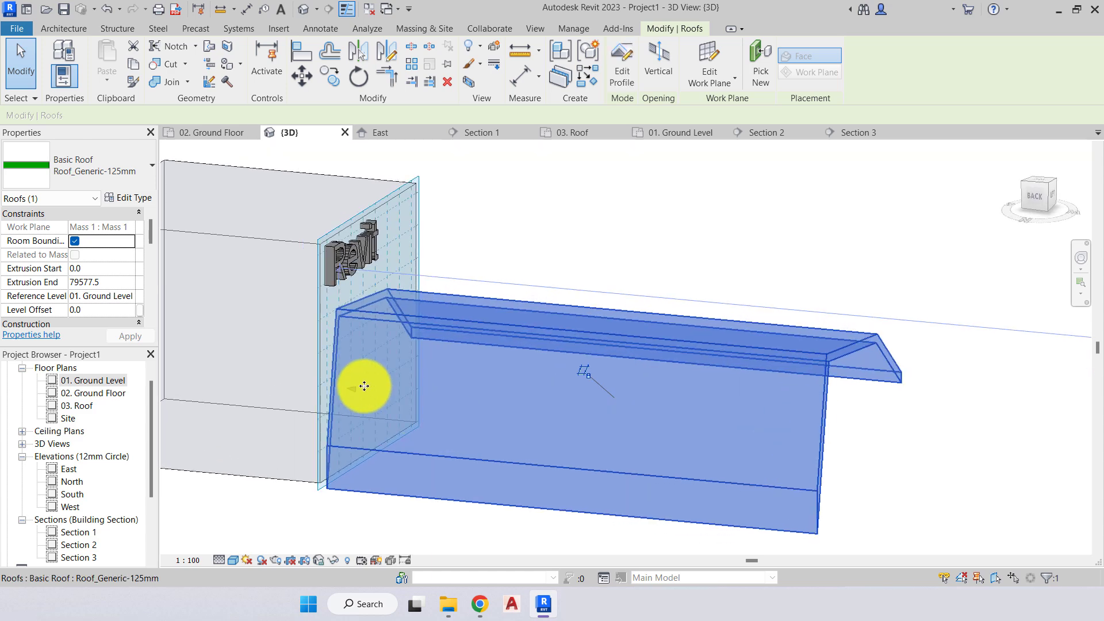
Vary the roof's extrusion start by moving its near end away from the cube face and back toward the cube, and inspect it.
{"action": "left_click_drag", "start_coordinate": [353, 387], "coordinate": [705, 425]}
{"action": "left_click_drag", "start_coordinate": [421, 399], "coordinate": [328, 385]}
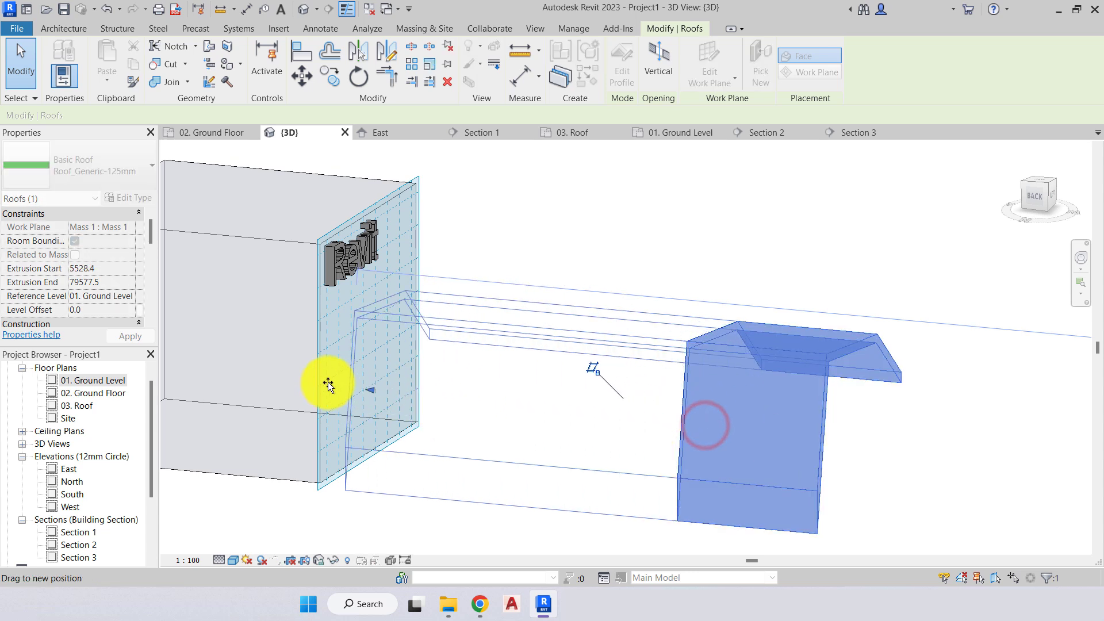
{"action": "left_click_drag", "start_coordinate": [207, 365], "coordinate": [444, 426]}
{"action": "middle_click_drag", "start_coordinate": [446, 426], "coordinate": [357, 443], "text": "shift"}
{"action": "left_click", "coordinate": [372, 291]}
{"action": "middle_click_drag", "start_coordinate": [442, 295], "coordinate": [394, 328], "text": "shift"}
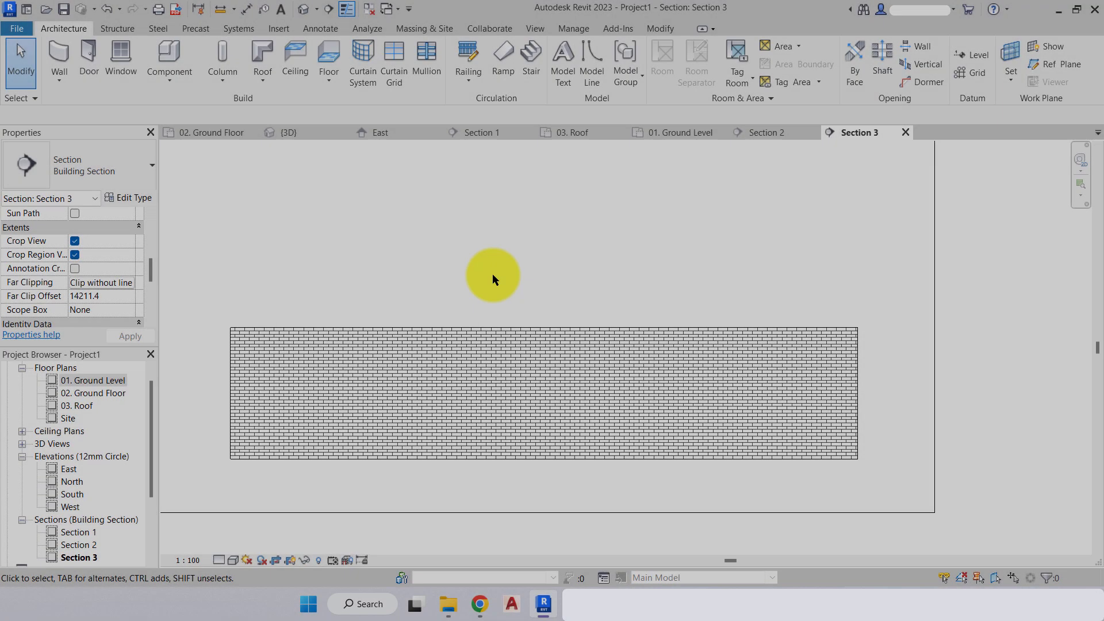
Start a roof by extrusion in Section 3 on the brick wall's face, using reference level 03. Roof with 0.0 offset.
{"action": "scroll", "coordinate": [492, 274], "scroll_direction": "down", "scroll_amount": 1}
{"action": "mouse_move", "coordinate": [483, 281]}
{"action": "middle_mouse_down"}
{"action": "mouse_move", "coordinate": [525, 271]}
{"action": "mouse_move", "coordinate": [490, 285]}
{"action": "middle_mouse_up"}
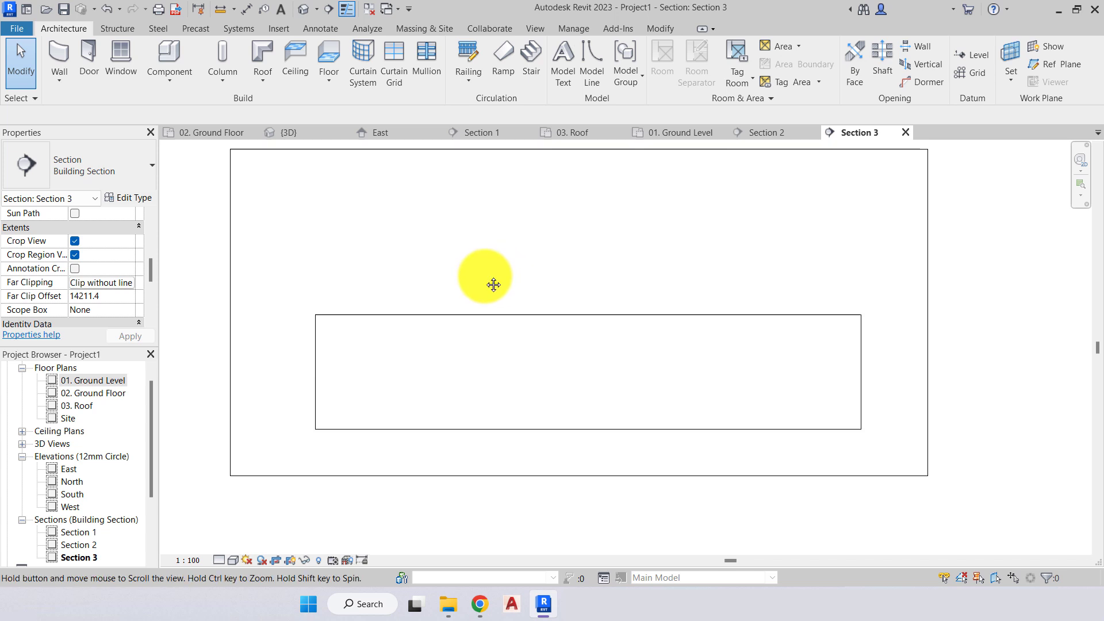
{"action": "left_click", "coordinate": [263, 77]}
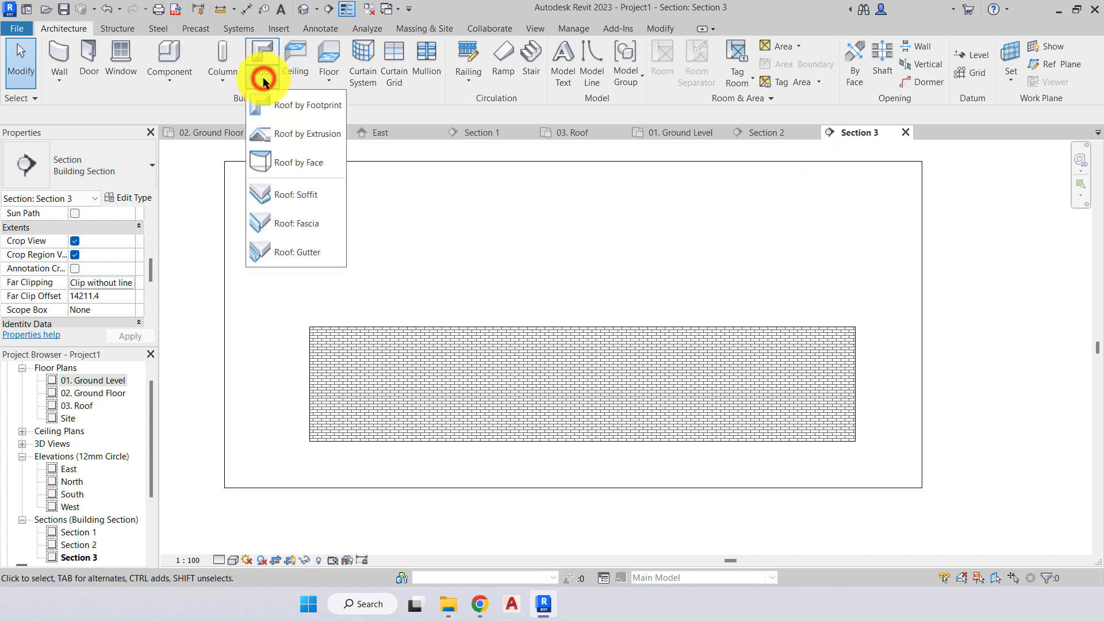
{"action": "left_click", "coordinate": [280, 134]}
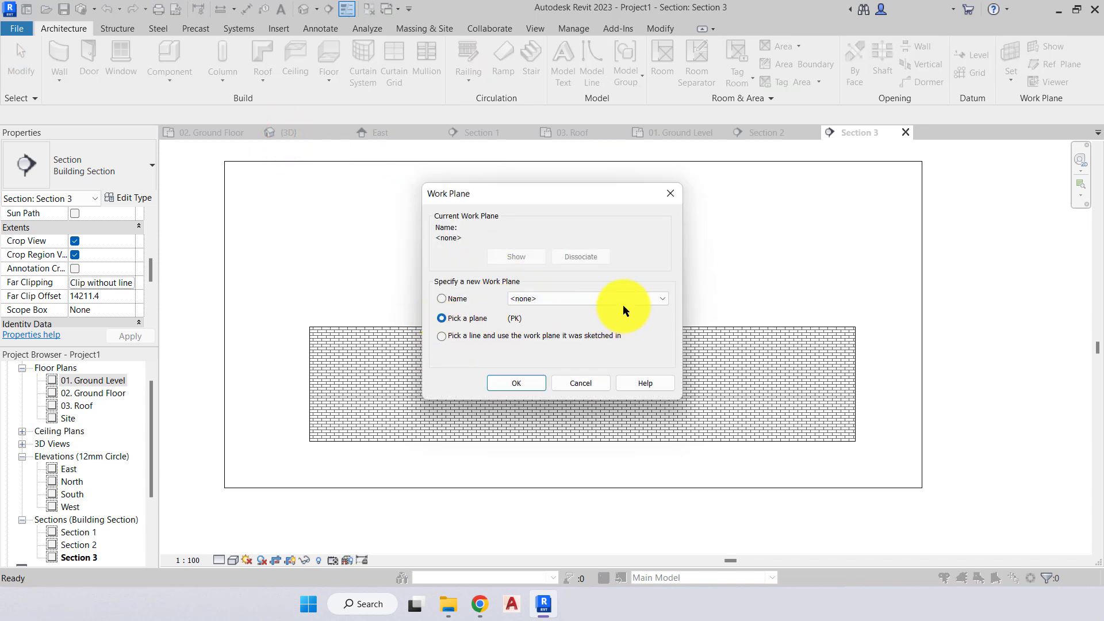
{"action": "left_click", "coordinate": [509, 379]}
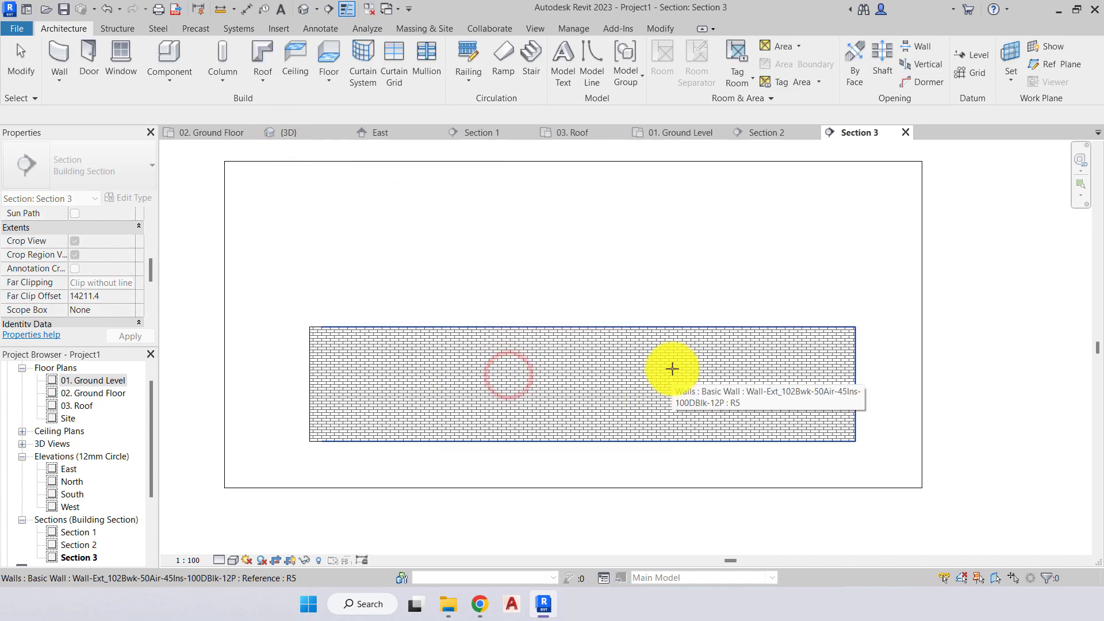
{"action": "left_click", "coordinate": [546, 367]}
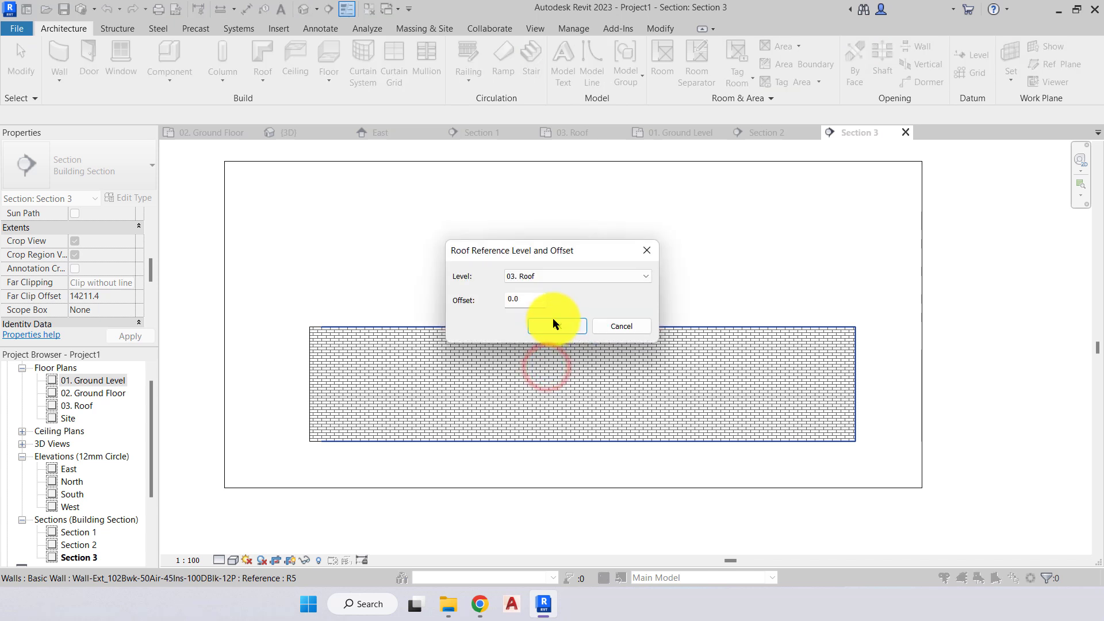
{"action": "left_click", "coordinate": [537, 274]}
{"action": "left_click", "coordinate": [536, 274]}
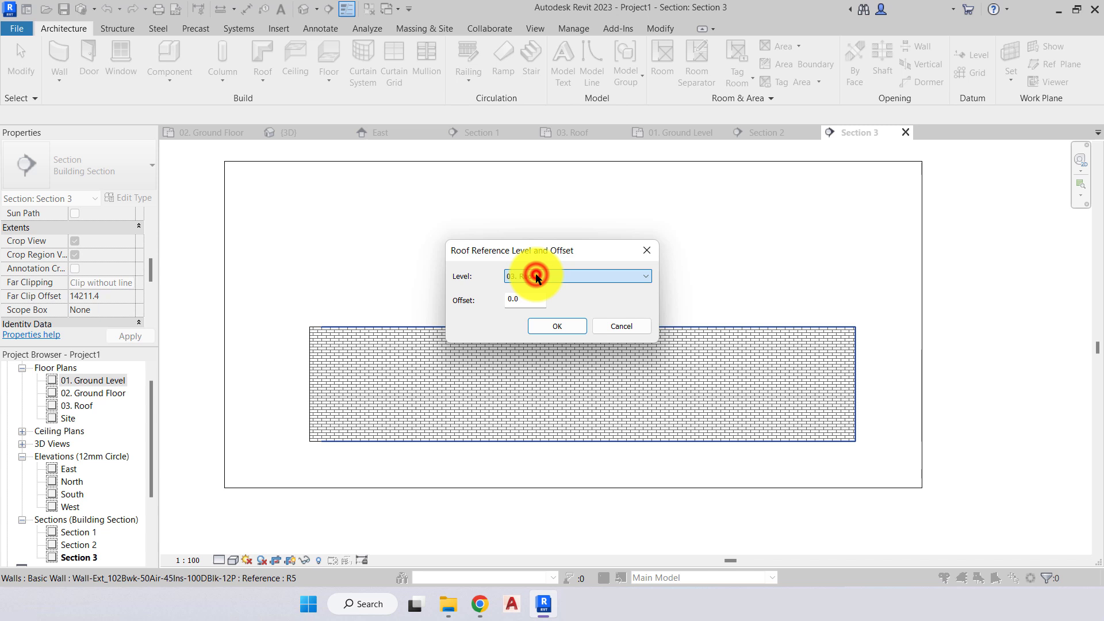
{"action": "left_click", "coordinate": [569, 325]}
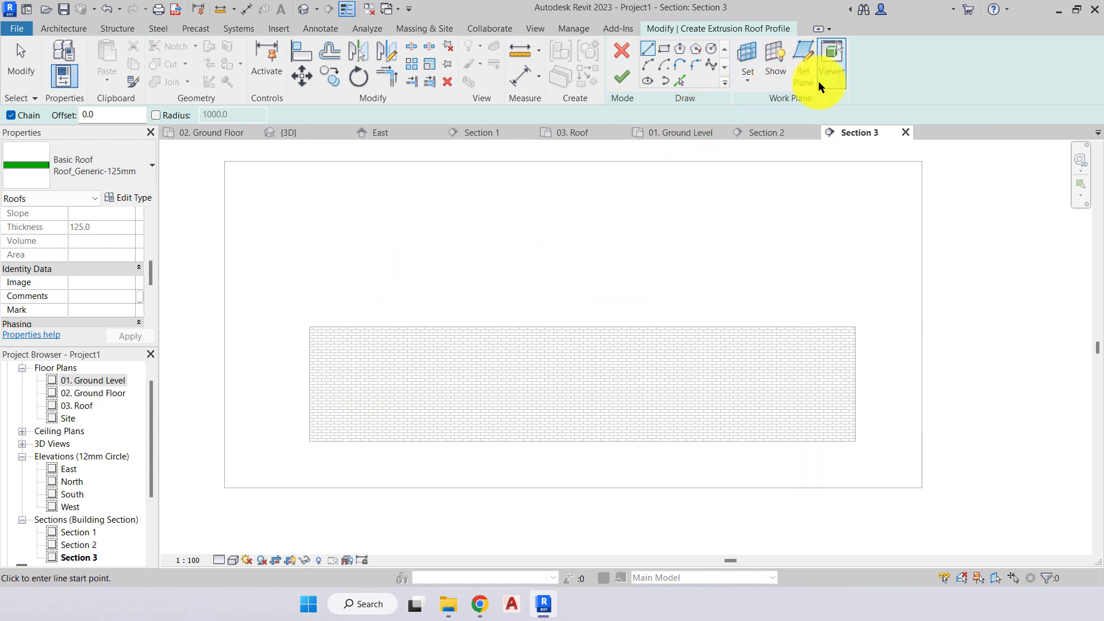
Display the work plane on the brick wall to check it, and hide it again.
{"action": "left_click", "coordinate": [780, 58]}
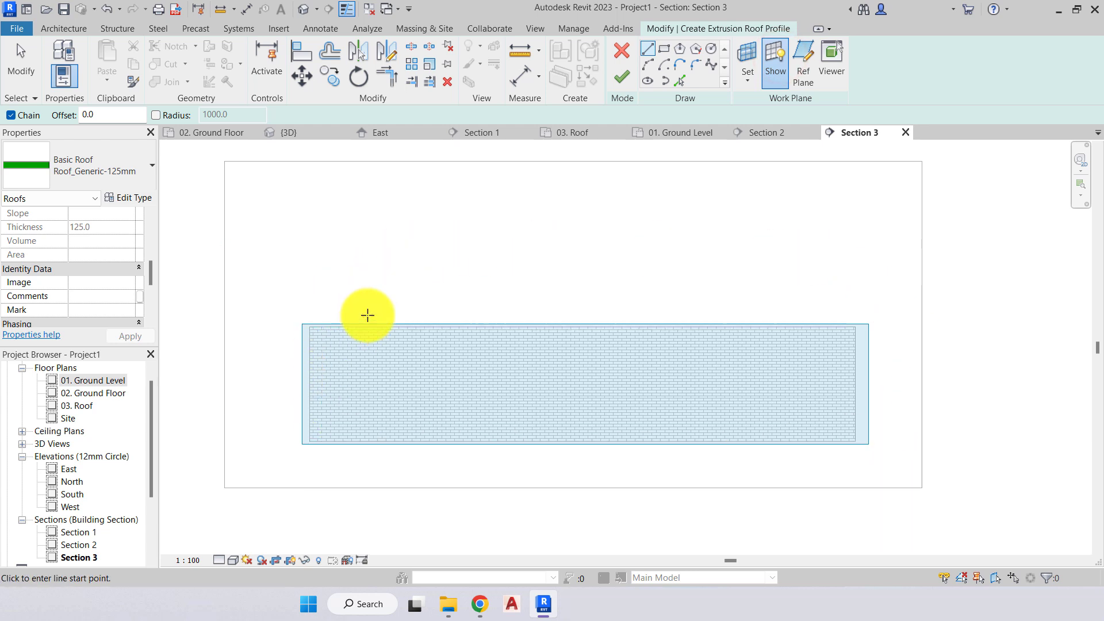
{"action": "left_click", "coordinate": [778, 63]}
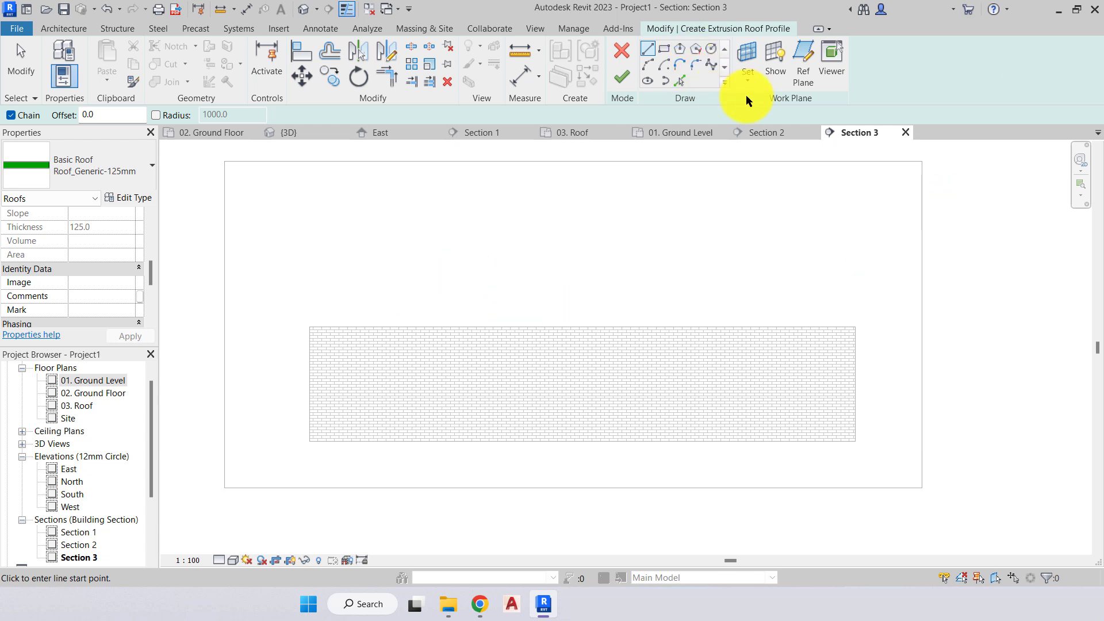
{"action": "left_click", "coordinate": [750, 80]}
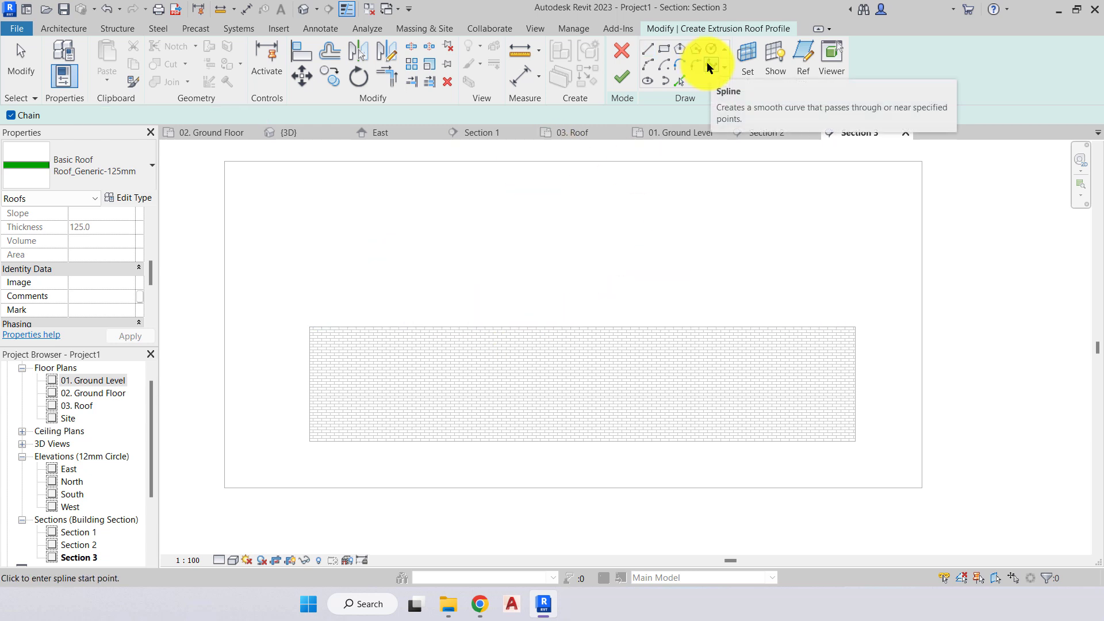
Sketch the roof profile as a wavy spline from the brick wall's upper left corner to the crop region's right edge.
{"action": "left_click", "coordinate": [310, 326]}
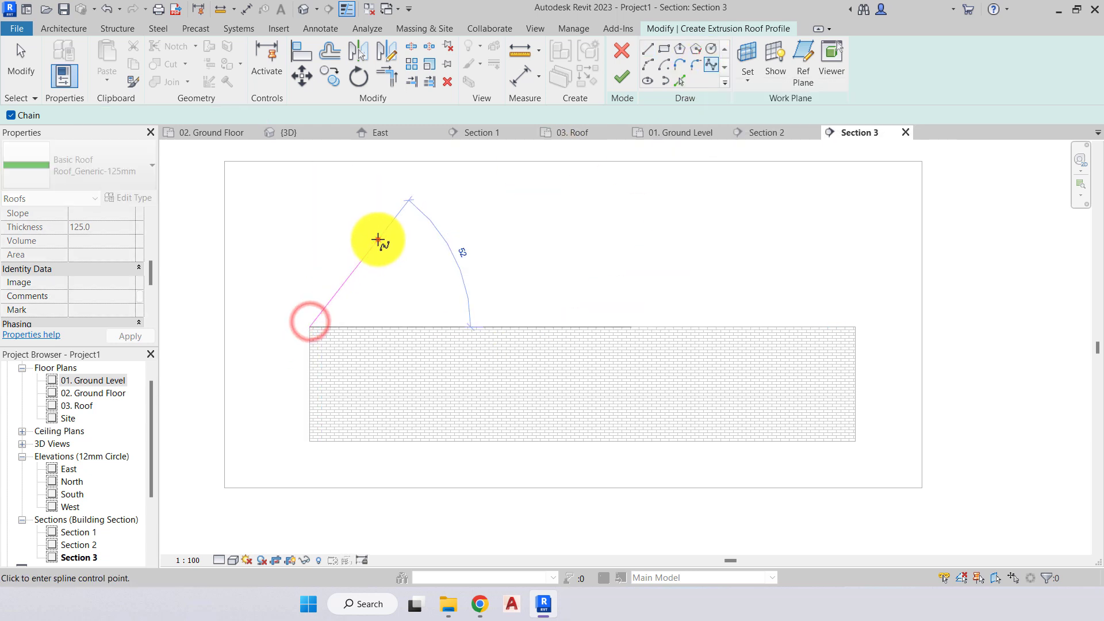
{"action": "left_click", "coordinate": [378, 240]}
{"action": "left_click", "coordinate": [448, 305]}
{"action": "left_click", "coordinate": [588, 203]}
{"action": "left_click", "coordinate": [683, 301]}
{"action": "left_click", "coordinate": [791, 259]}
{"action": "left_click", "coordinate": [864, 185]}
{"action": "key", "text": "Escape"}
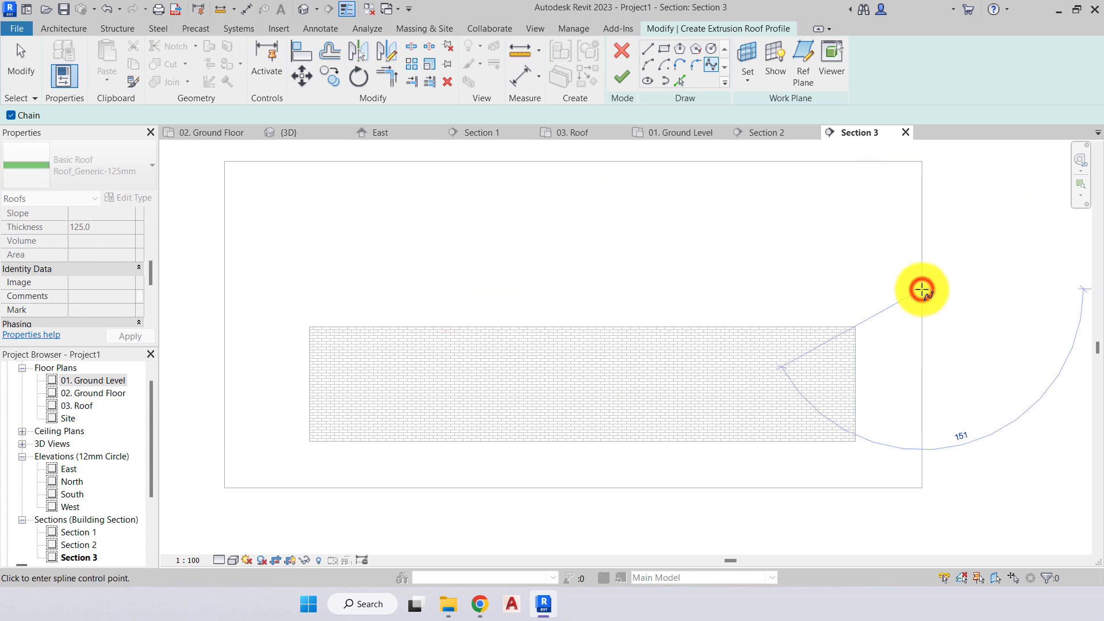
{"action": "left_click", "coordinate": [919, 295]}
{"action": "key", "text": "Escape"}
{"action": "key", "text": "Escape"}
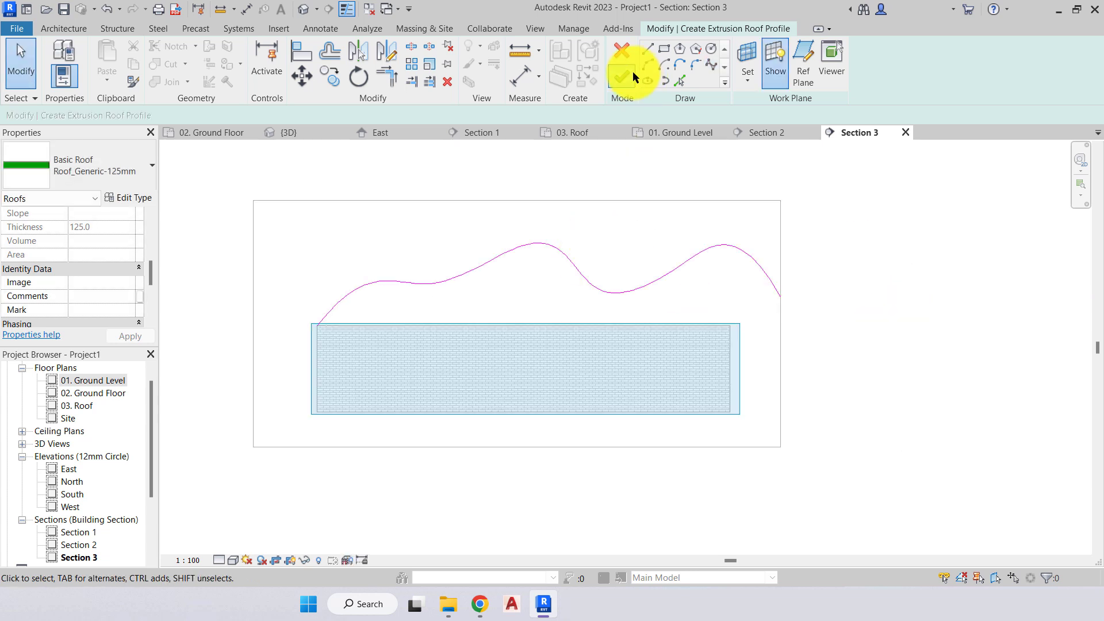
Finish the wavy extruded roof and inspect it over the walled building in the 3D view.
{"action": "left_click", "coordinate": [633, 75]}
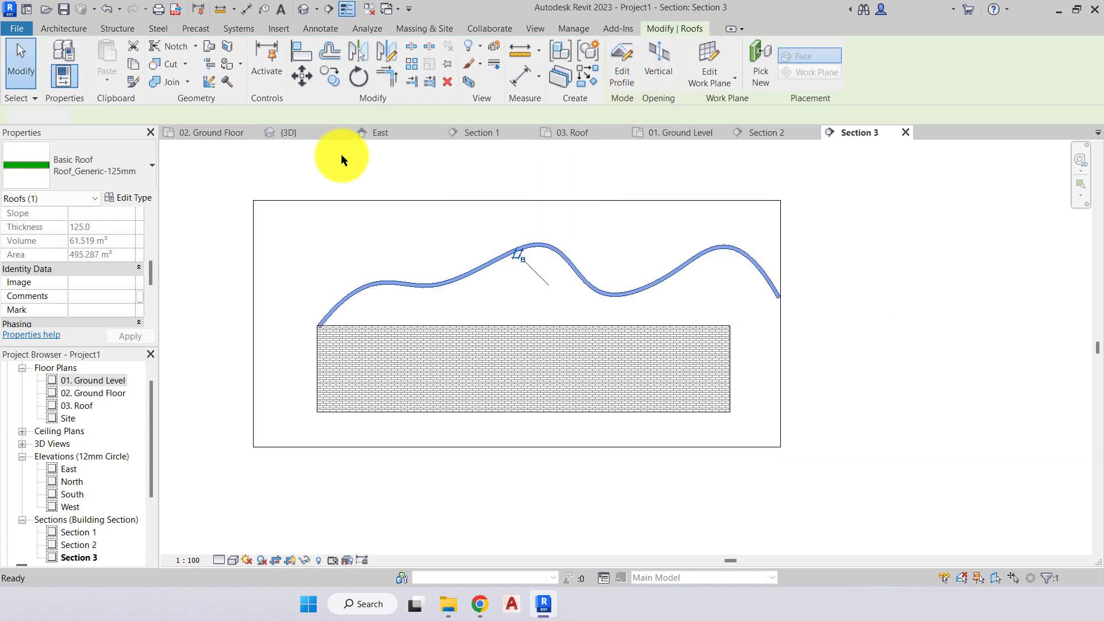
{"action": "left_click", "coordinate": [571, 185]}
{"action": "left_click", "coordinate": [292, 133]}
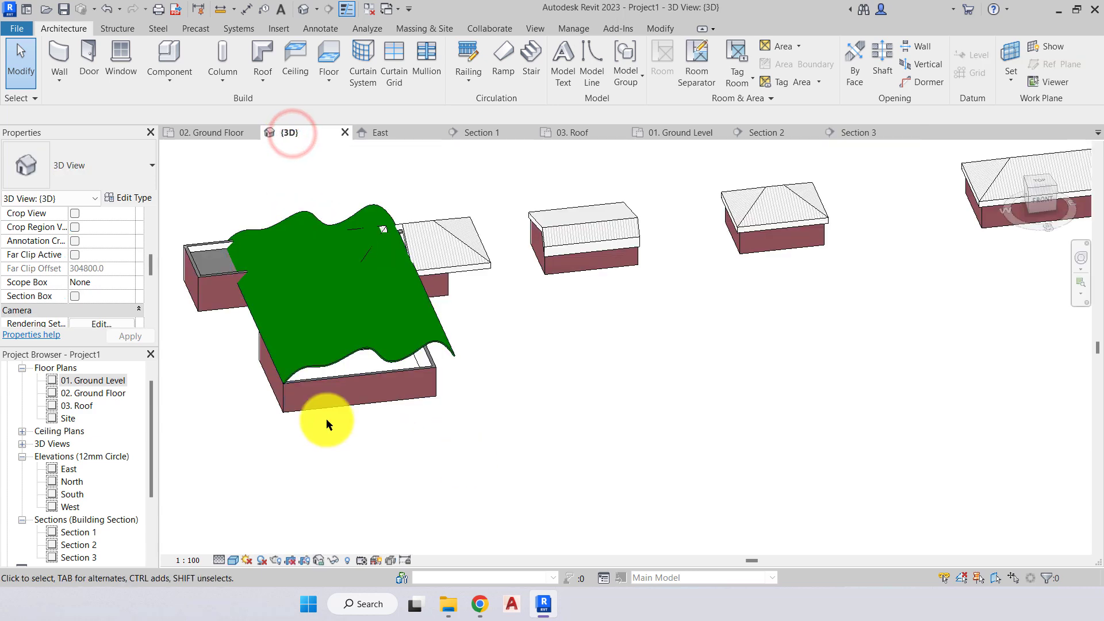
{"action": "mouse_move", "coordinate": [317, 388]}
{"action": "middle_mouse_down", "text": "shift"}
{"action": "mouse_move", "coordinate": [388, 355]}
{"action": "mouse_move", "coordinate": [627, 402]}
{"action": "mouse_move", "coordinate": [360, 424]}
{"action": "mouse_move", "coordinate": [571, 439]}
{"action": "mouse_move", "coordinate": [851, 325]}
{"action": "middle_mouse_up", "text": "shift"}
{"action": "scroll", "coordinate": [515, 402], "scroll_direction": "up", "scroll_amount": 5}
{"action": "scroll", "coordinate": [515, 404], "scroll_direction": "down", "scroll_amount": 5}
Shorten the wavy roof by pulling its overshooting end back to the building's end wall, and check the fit.
{"action": "left_click", "coordinate": [510, 405]}
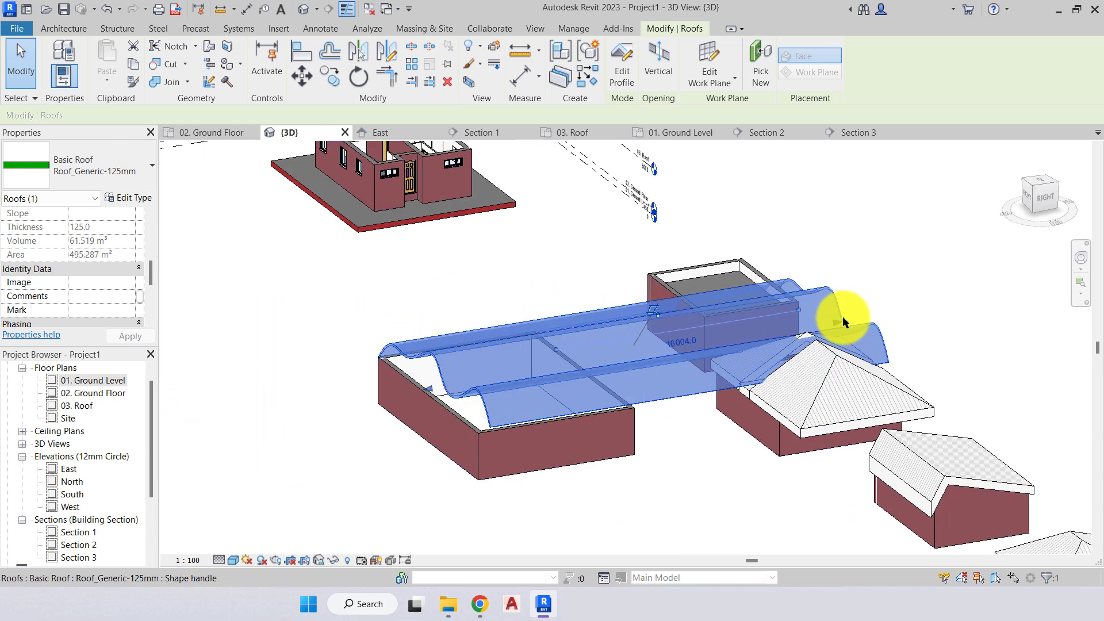
{"action": "left_click_drag", "start_coordinate": [844, 320], "coordinate": [624, 419]}
{"action": "scroll", "coordinate": [576, 411], "scroll_direction": "up", "scroll_amount": 5}
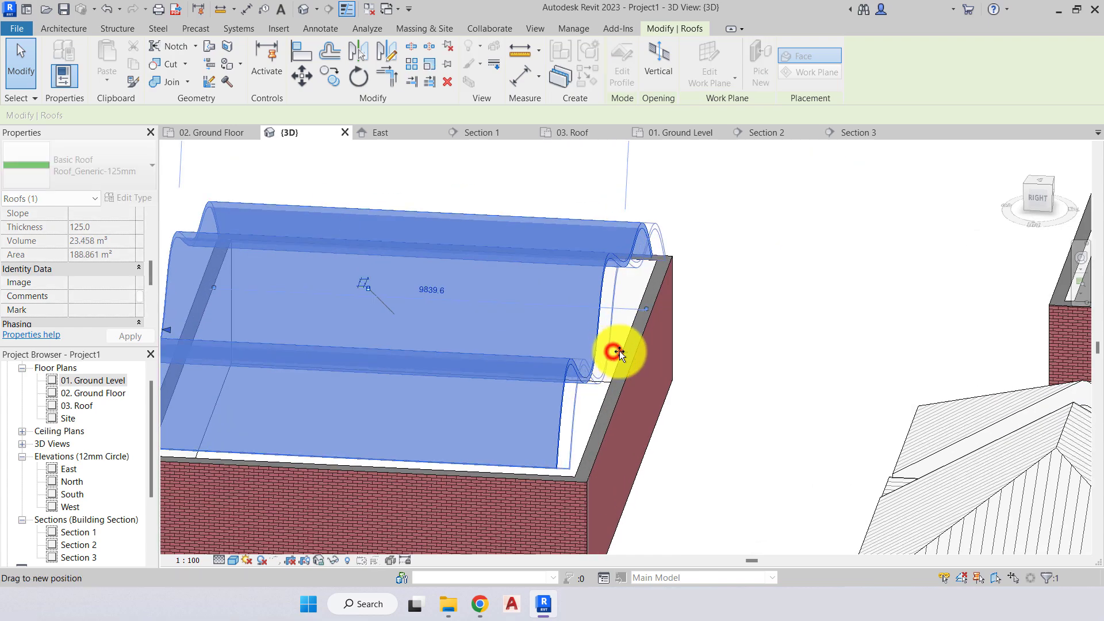
{"action": "left_click_drag", "start_coordinate": [619, 352], "coordinate": [650, 359]}
{"action": "scroll", "coordinate": [501, 431], "scroll_direction": "down", "scroll_amount": 4}
{"action": "middle_click_drag", "start_coordinate": [501, 431], "coordinate": [678, 395], "text": "shift"}
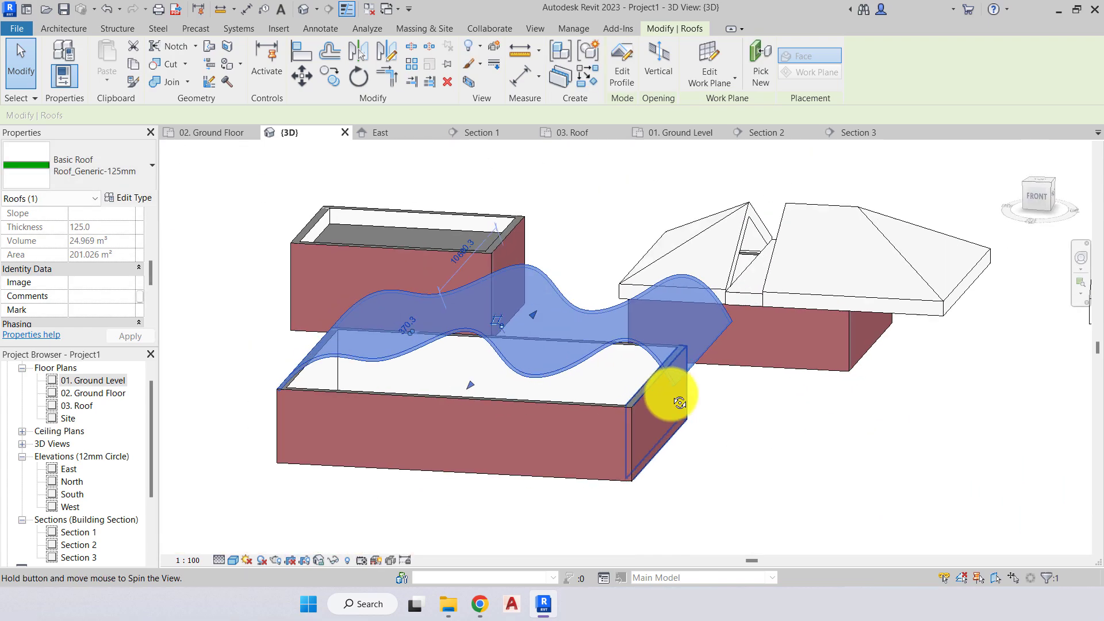
Attach the tops of all four walls of the building to the wavy roof and check the result.
{"action": "scroll", "coordinate": [533, 346], "scroll_direction": "down", "scroll_amount": 2}
{"action": "scroll", "coordinate": [532, 346], "scroll_direction": "up", "scroll_amount": 3}
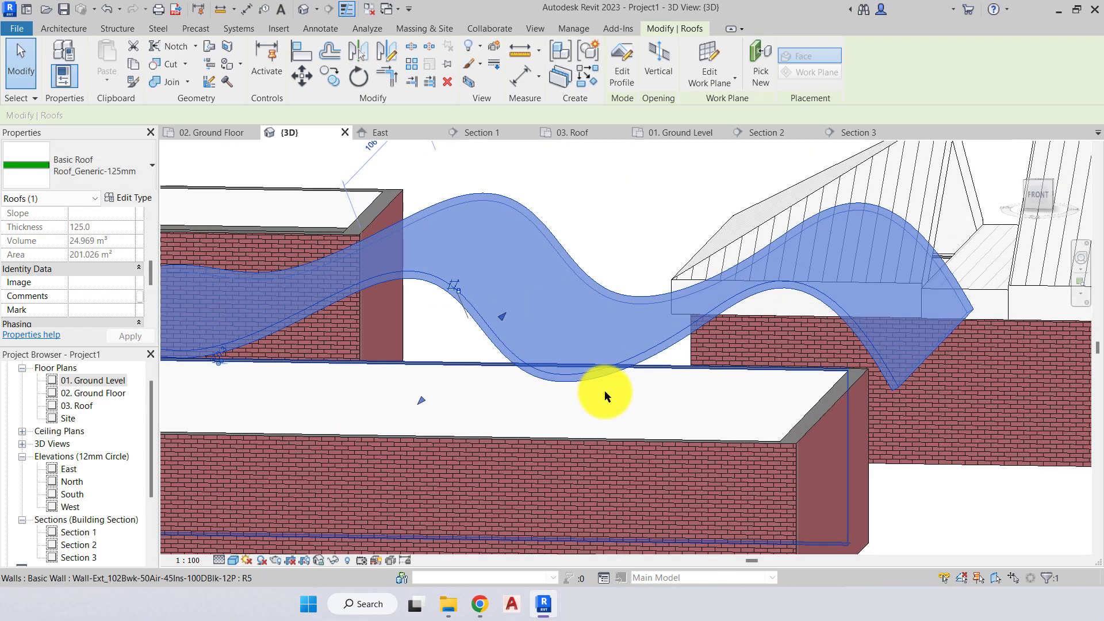
{"action": "scroll", "coordinate": [605, 392], "scroll_direction": "down", "scroll_amount": 2}
{"action": "key", "text": "Tab"}
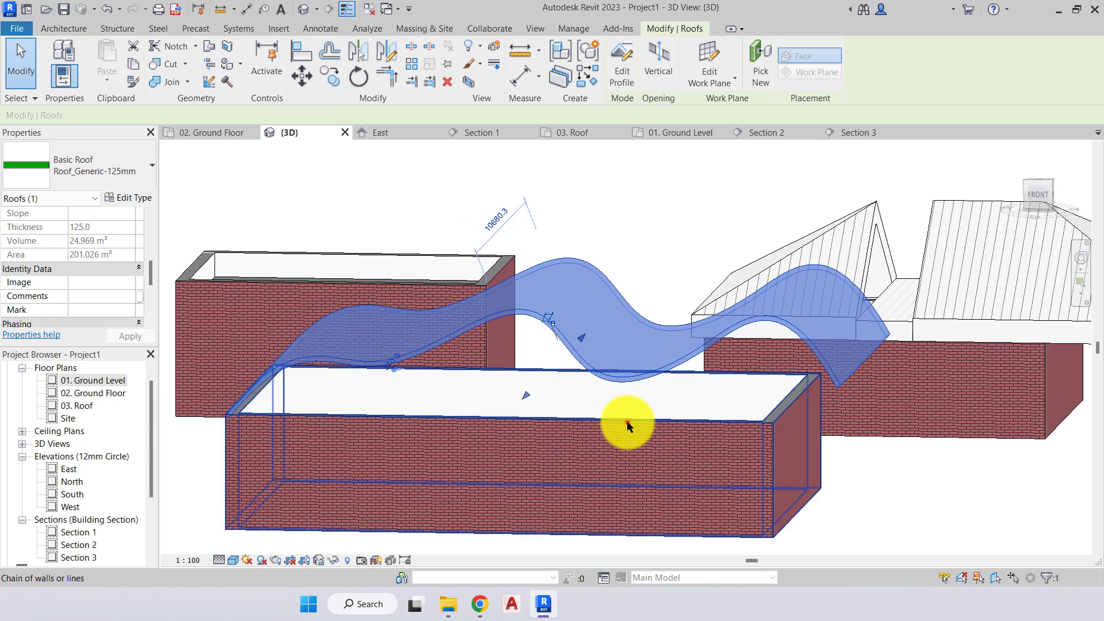
{"action": "left_click", "coordinate": [627, 421]}
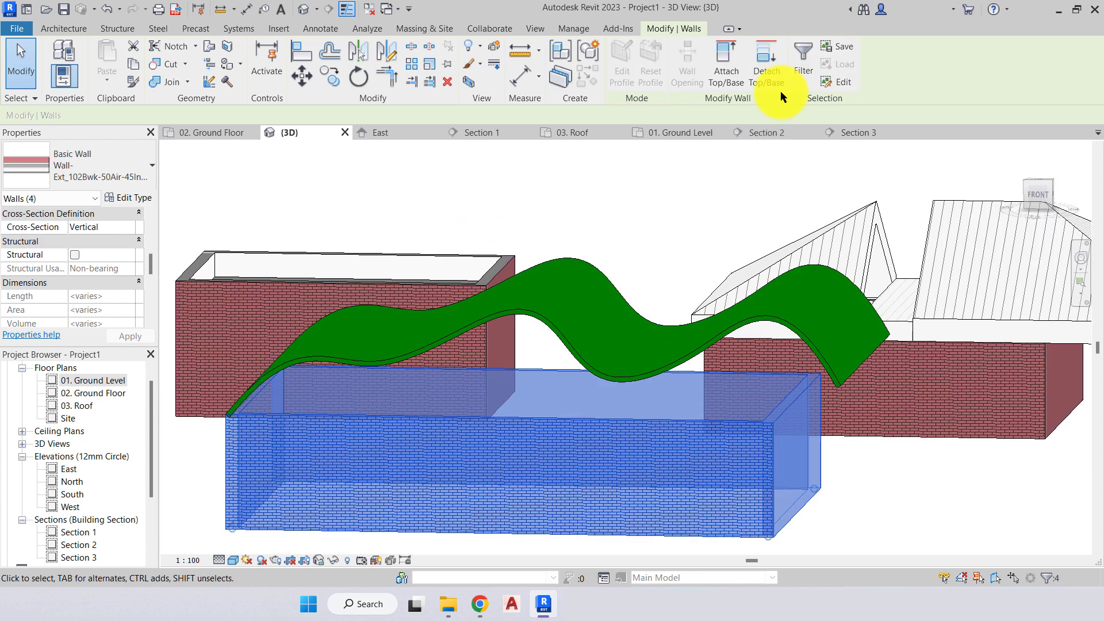
{"action": "left_click", "coordinate": [733, 78]}
{"action": "left_click", "coordinate": [669, 364]}
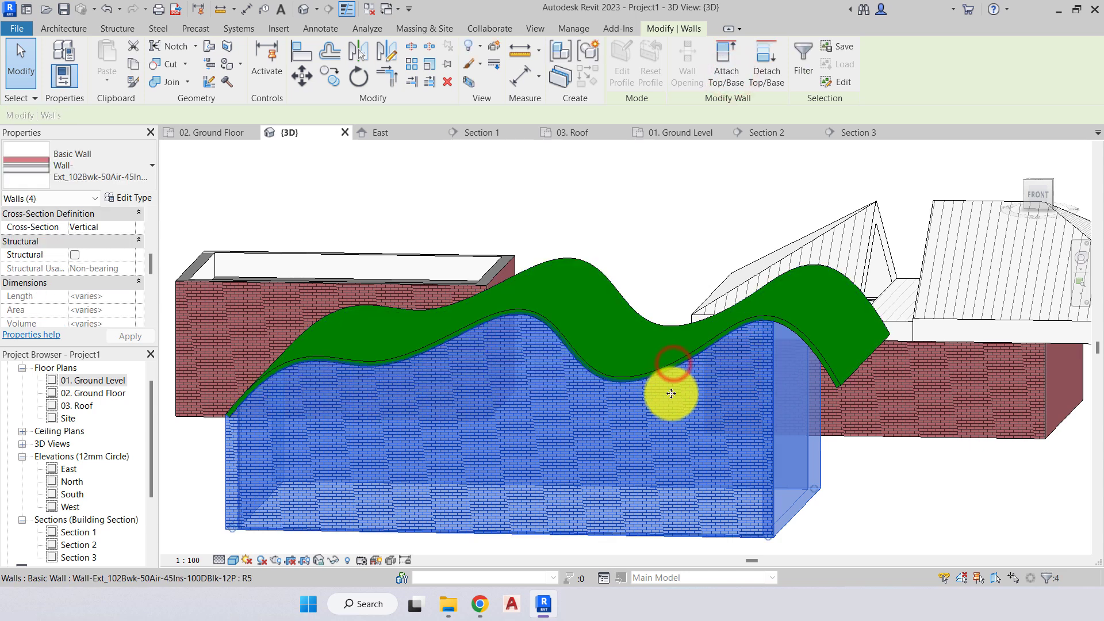
{"action": "key", "text": "Escape"}
{"action": "mouse_move", "coordinate": [557, 433]}
{"action": "middle_mouse_down", "text": "shift"}
{"action": "mouse_move", "coordinate": [599, 399]}
{"action": "mouse_move", "coordinate": [427, 320]}
{"action": "mouse_move", "coordinate": [581, 364]}
{"action": "mouse_move", "coordinate": [813, 365]}
{"action": "mouse_move", "coordinate": [333, 316]}
{"action": "mouse_move", "coordinate": [496, 354]}
{"action": "mouse_move", "coordinate": [633, 352]}
{"action": "mouse_move", "coordinate": [295, 323]}
{"action": "mouse_move", "coordinate": [365, 337]}
{"action": "mouse_move", "coordinate": [409, 320]}
{"action": "mouse_move", "coordinate": [360, 370]}
{"action": "middle_mouse_up", "text": "shift"}
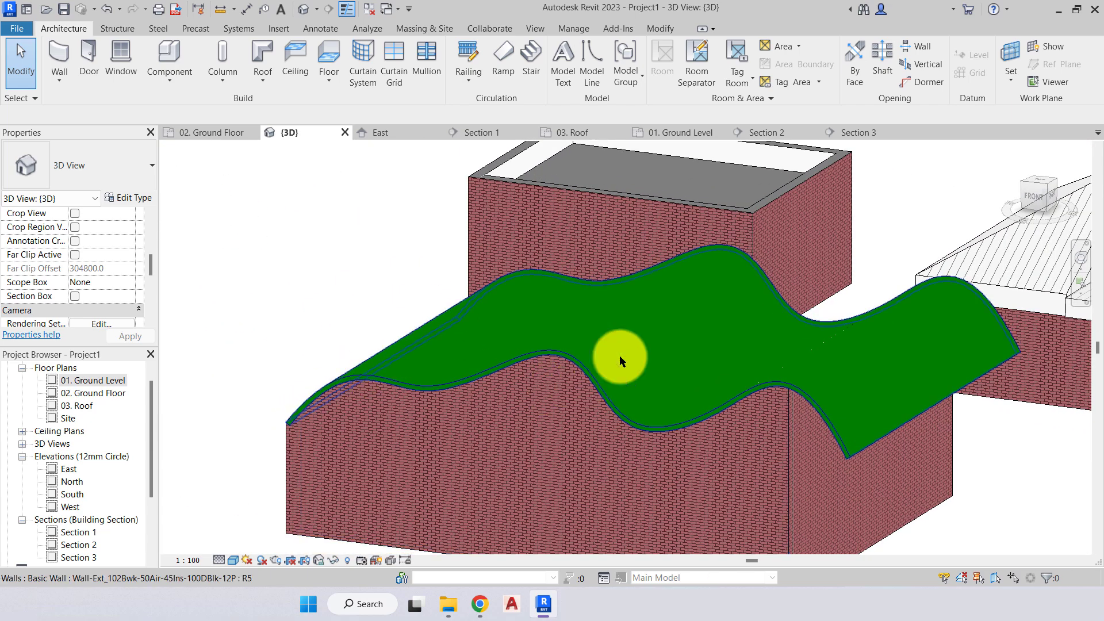
Try to switch the wavy roof to another roof type and check it in the 3D view.
{"action": "left_click", "coordinate": [609, 338]}
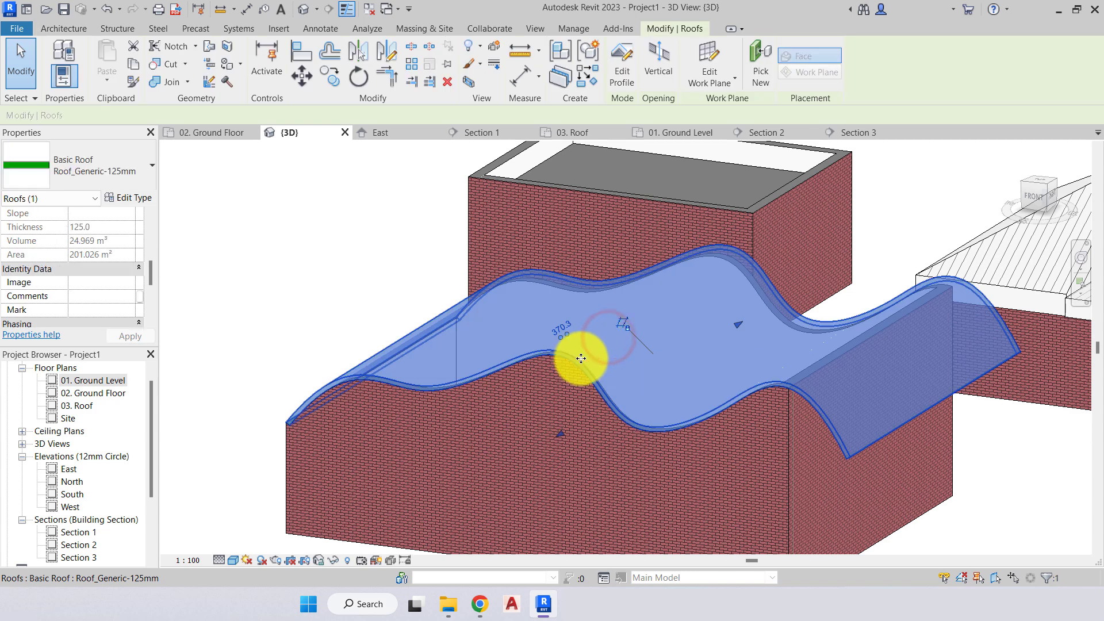
{"action": "left_click", "coordinate": [152, 165]}
{"action": "left_click", "coordinate": [115, 291]}
{"action": "middle_click_drag", "start_coordinate": [241, 276], "coordinate": [402, 239], "text": "shift"}
{"action": "scroll", "coordinate": [284, 275], "scroll_direction": "down", "scroll_amount": 3}
{"action": "scroll", "coordinate": [401, 224], "scroll_direction": "down", "scroll_amount": 3}
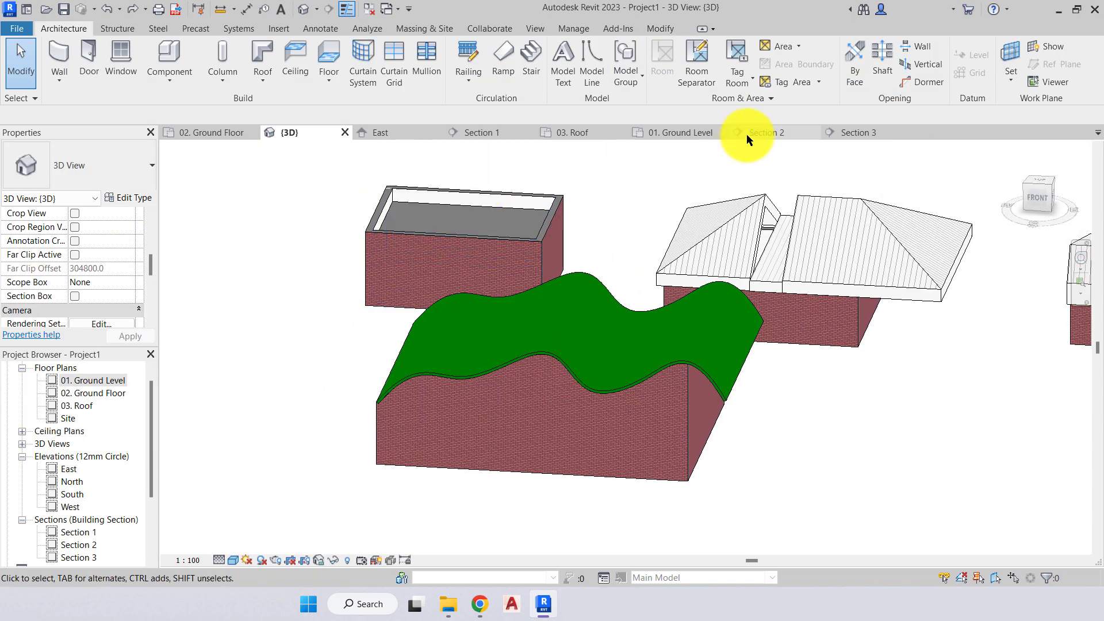
Move the section line on the 03. Roof plan to the neighbouring unroofed building and open Section 3.
{"action": "left_click", "coordinate": [601, 135]}
{"action": "scroll", "coordinate": [556, 308], "scroll_direction": "down", "scroll_amount": 2}
{"action": "middle_click_drag", "start_coordinate": [547, 357], "coordinate": [576, 473]}
{"action": "left_click", "coordinate": [577, 476]}
{"action": "left_click_drag", "start_coordinate": [571, 447], "coordinate": [518, 270]}
{"action": "scroll", "coordinate": [512, 229], "scroll_direction": "up", "scroll_amount": 1}
{"action": "middle_click_drag", "start_coordinate": [528, 322], "coordinate": [478, 434]}
{"action": "left_click", "coordinate": [830, 160]}
{"action": "left_click", "coordinate": [856, 133]}
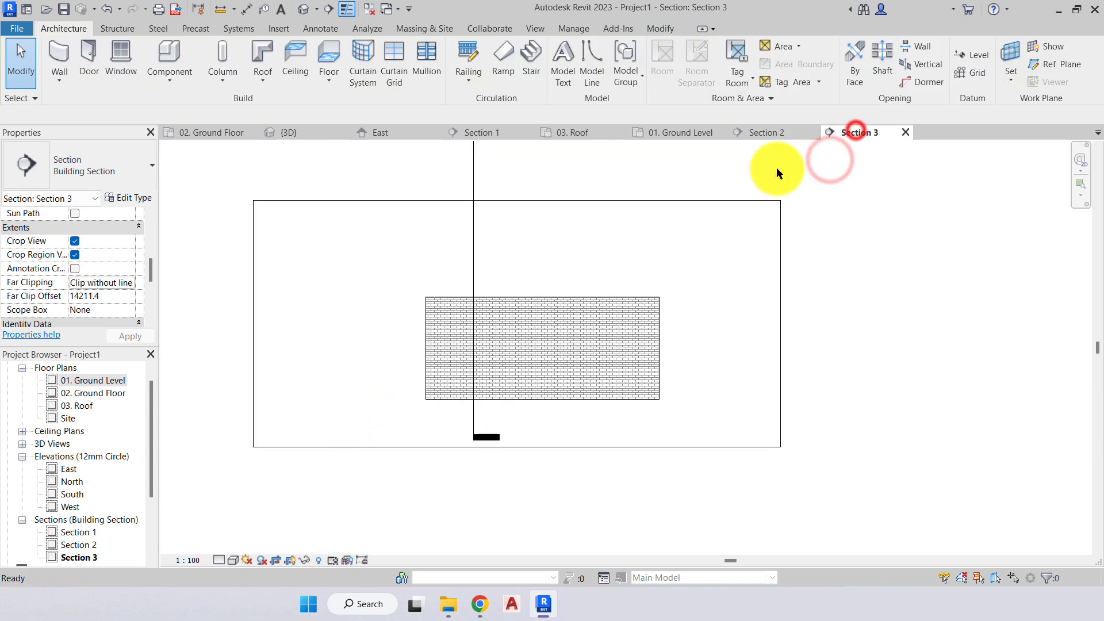
{"action": "scroll", "coordinate": [463, 296], "scroll_direction": "up", "scroll_amount": 2}
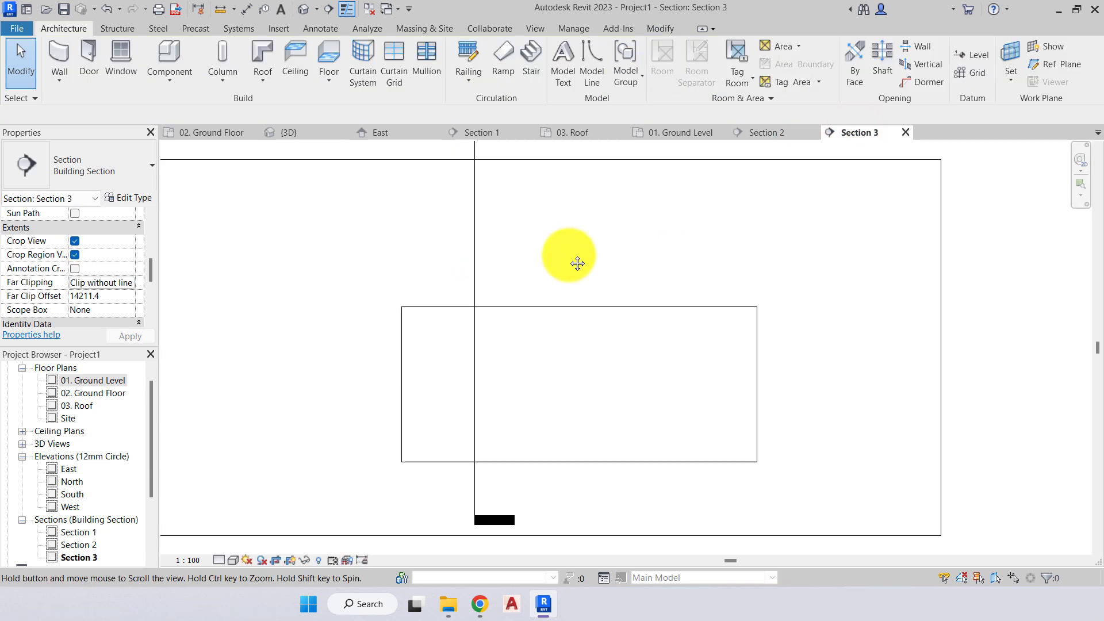
Start a roof by extrusion on the brick wall's face with the type Roof_Flat-4Felt-150Ins-50Scr-150Conc-12Plr.
{"action": "left_click", "coordinate": [265, 75]}
{"action": "left_click", "coordinate": [302, 128]}
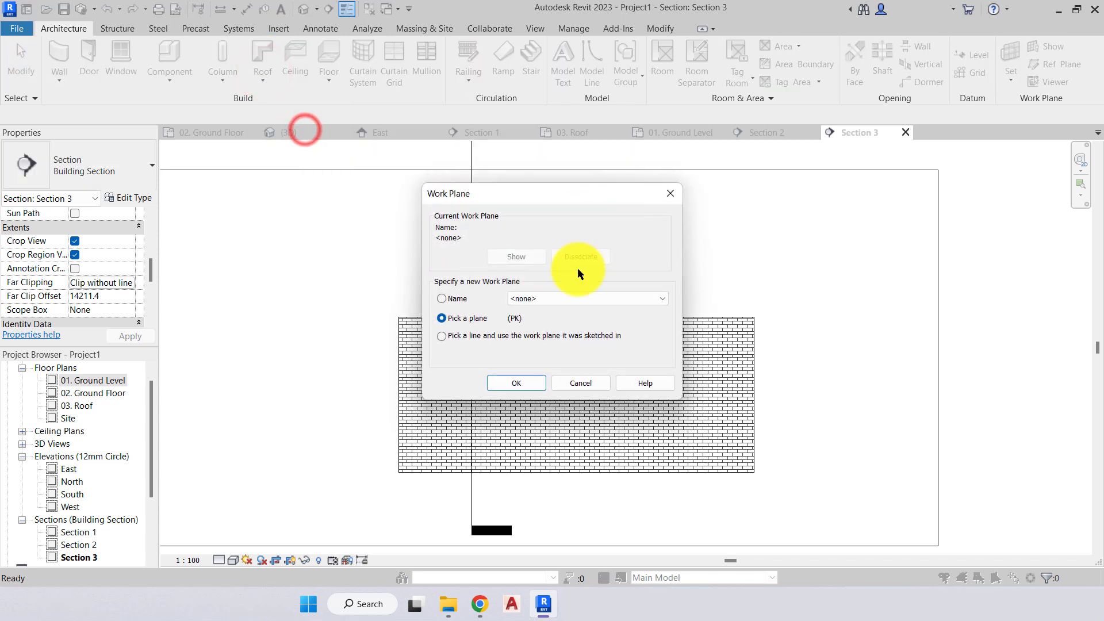
{"action": "left_click", "coordinate": [518, 380]}
{"action": "left_click", "coordinate": [523, 362]}
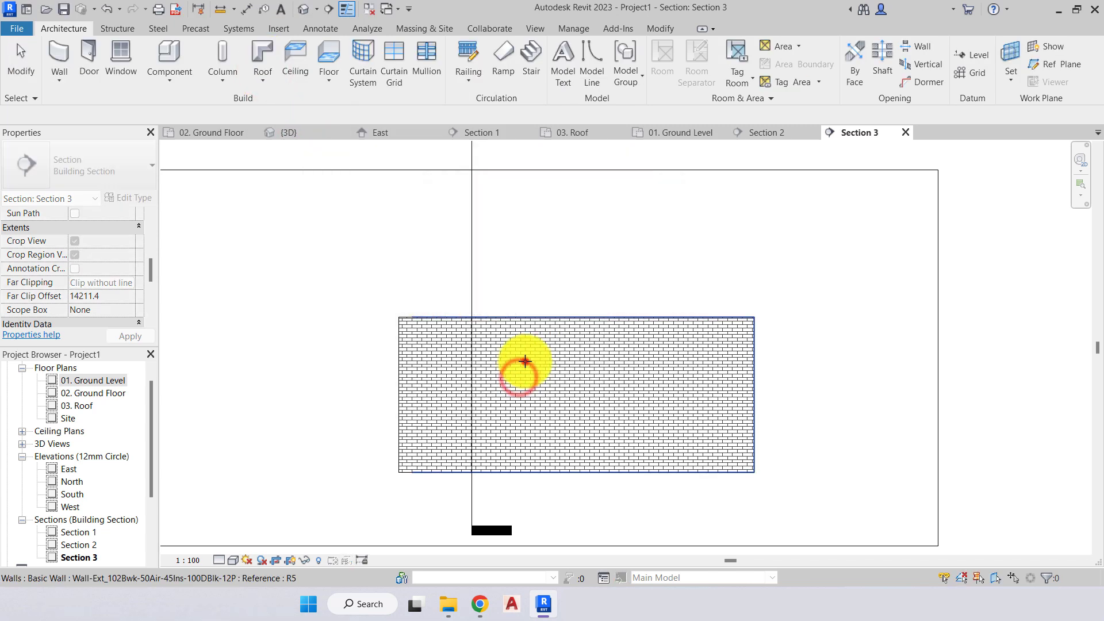
{"action": "left_click", "coordinate": [549, 326]}
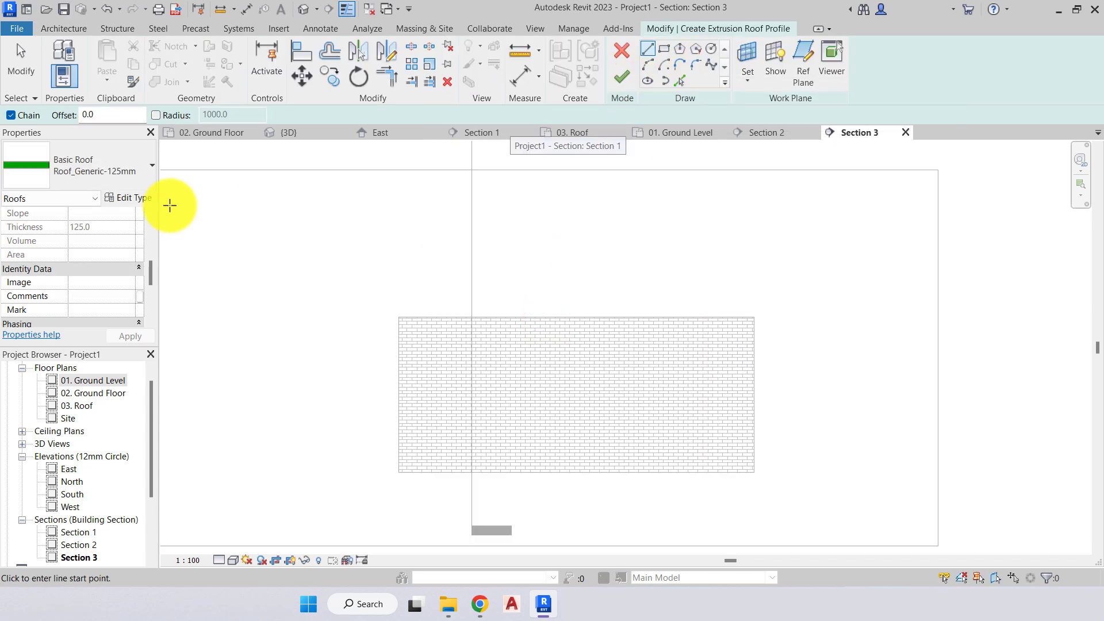
{"action": "left_click", "coordinate": [126, 175]}
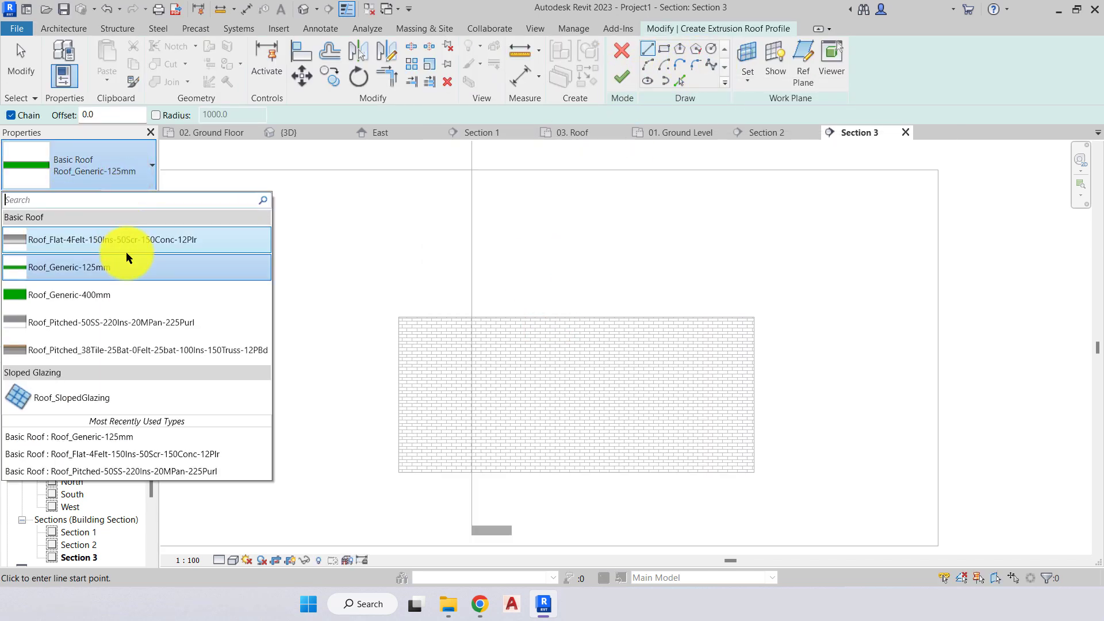
{"action": "left_click", "coordinate": [83, 239]}
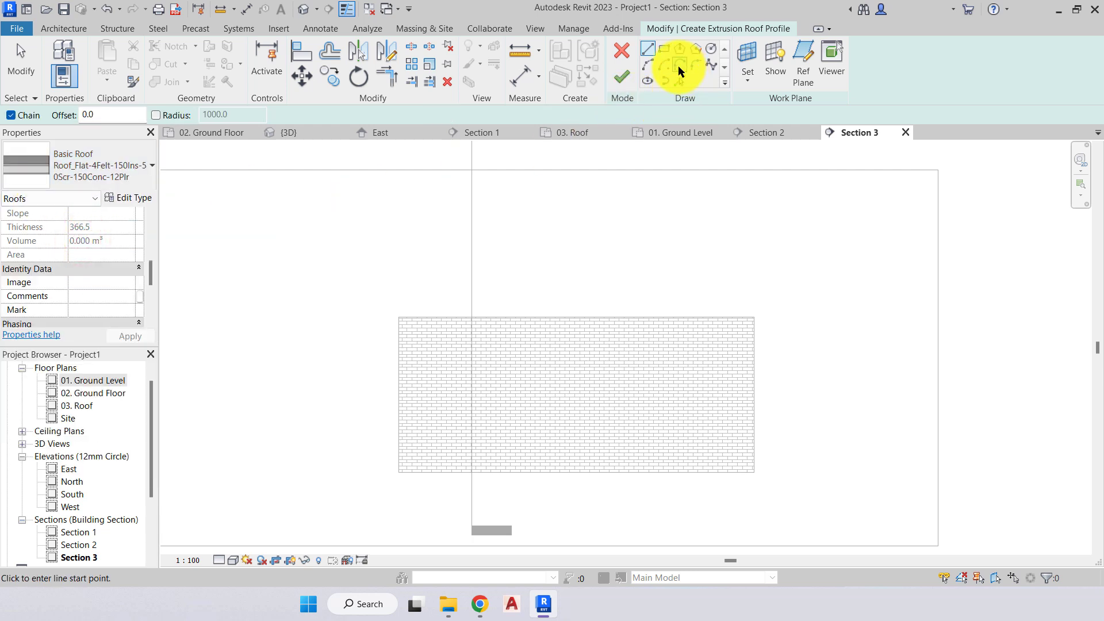
Sketch a spline profile that doubles back on itself above the wall's left half and try to finish the roof.
{"action": "left_click", "coordinate": [711, 67]}
{"action": "left_click", "coordinate": [397, 311]}
{"action": "left_click", "coordinate": [426, 237]}
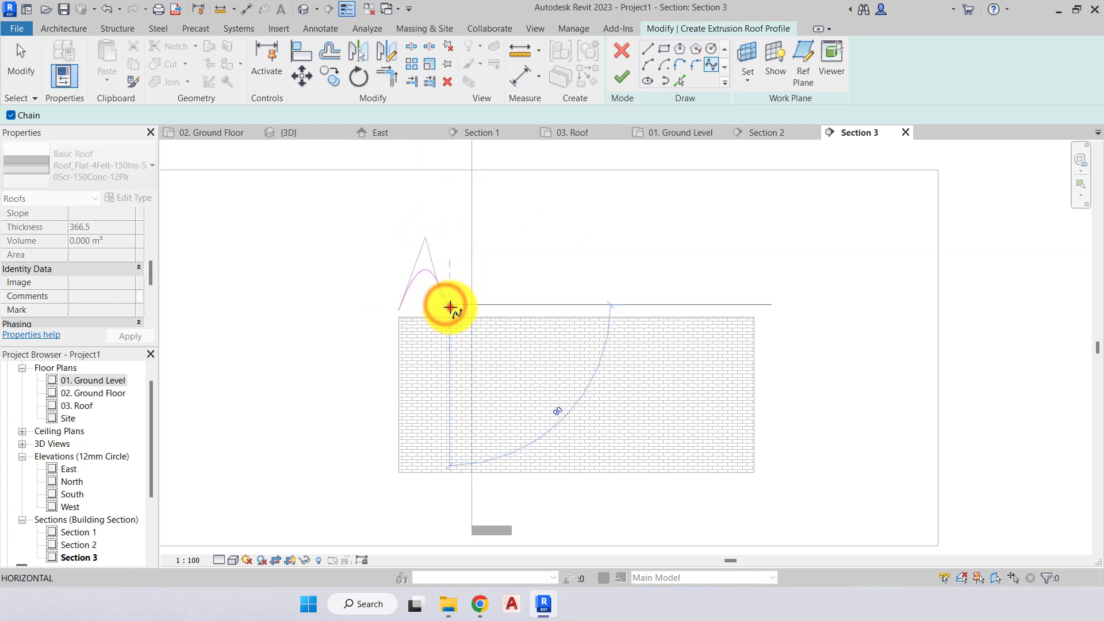
{"action": "left_click", "coordinate": [448, 305]}
{"action": "left_click", "coordinate": [442, 214]}
{"action": "left_click", "coordinate": [529, 201]}
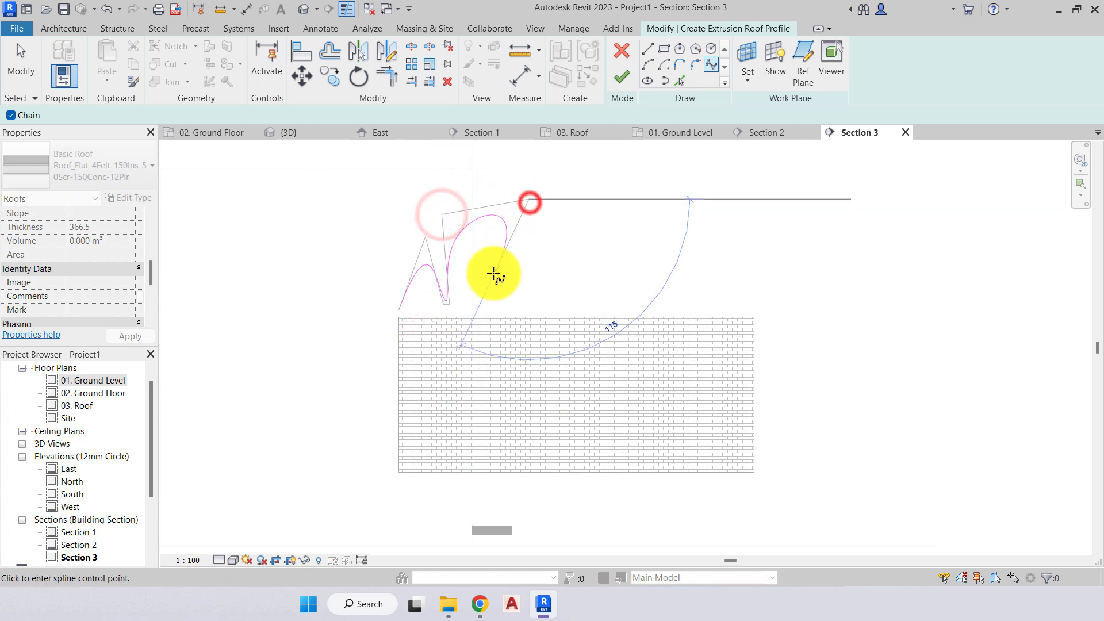
{"action": "left_click", "coordinate": [473, 297]}
{"action": "left_click", "coordinate": [496, 312]}
{"action": "left_click", "coordinate": [528, 220]}
{"action": "left_click", "coordinate": [578, 317]}
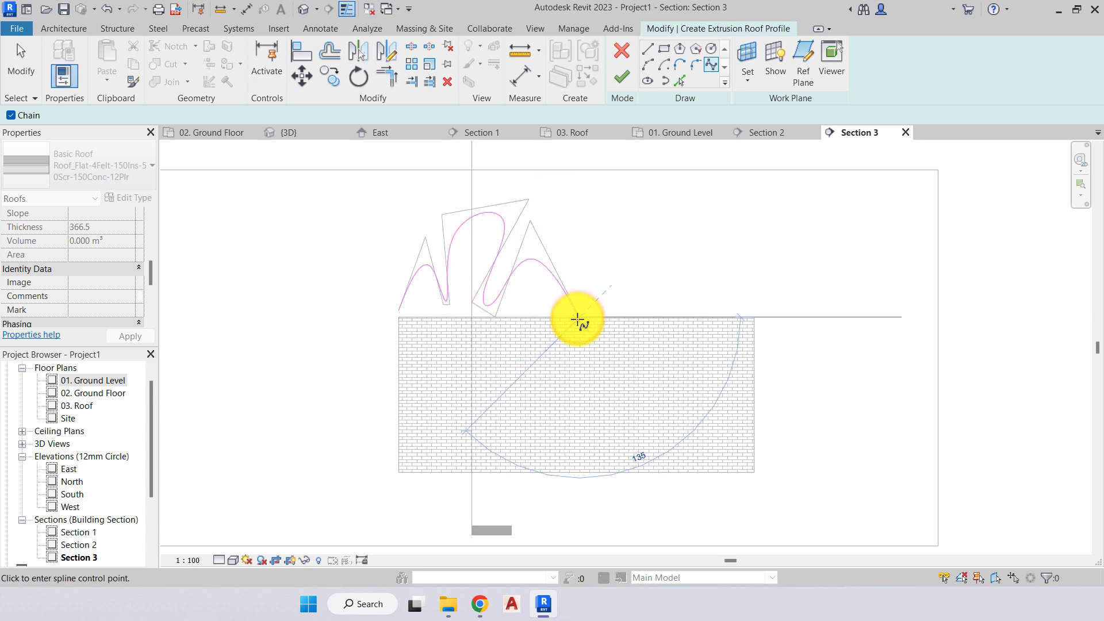
{"action": "key", "text": "Escape"}
{"action": "left_click", "coordinate": [625, 74]}
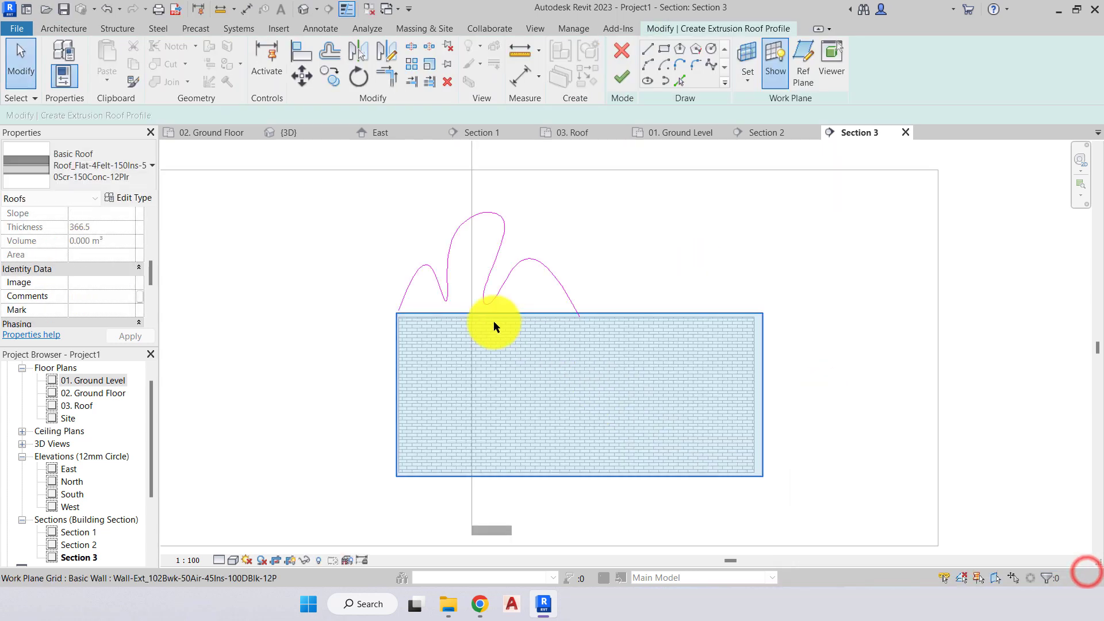
Examine the folded spline, discard the roof sketch and return to the 3D view.
{"action": "scroll", "coordinate": [454, 304], "scroll_direction": "up", "scroll_amount": 3}
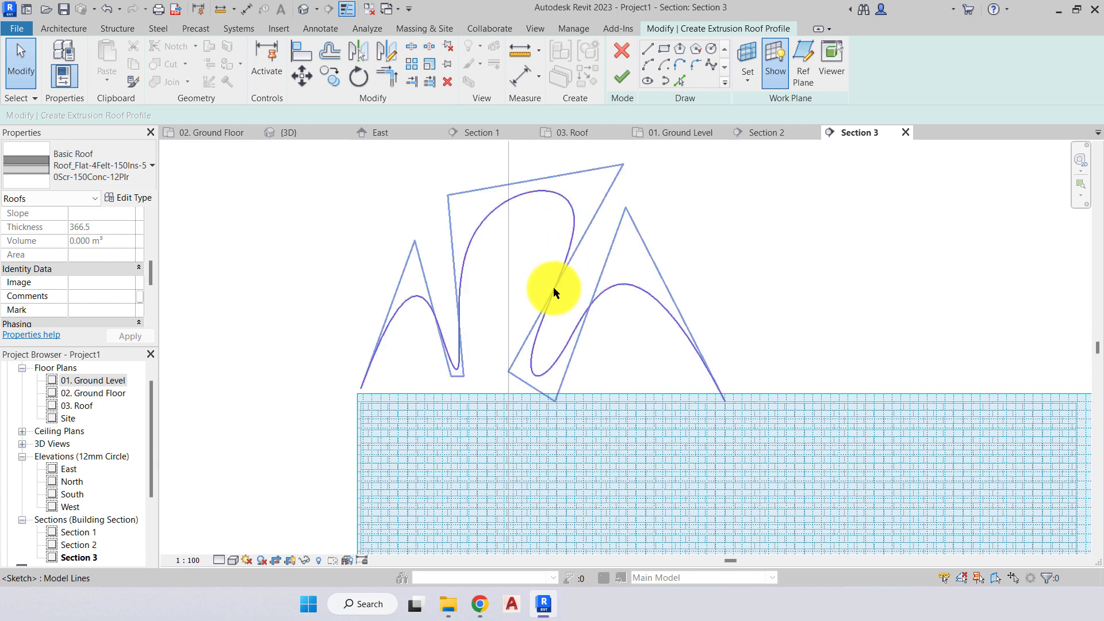
{"action": "scroll", "coordinate": [539, 319], "scroll_direction": "down", "scroll_amount": 1}
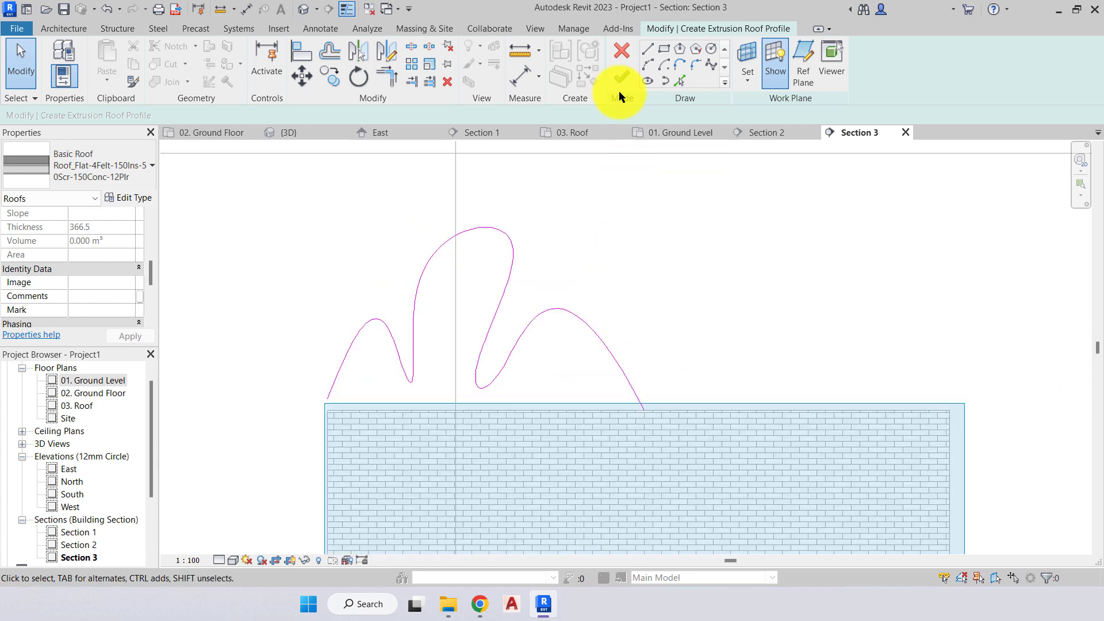
{"action": "left_click", "coordinate": [622, 50]}
{"action": "left_click", "coordinate": [591, 311]}
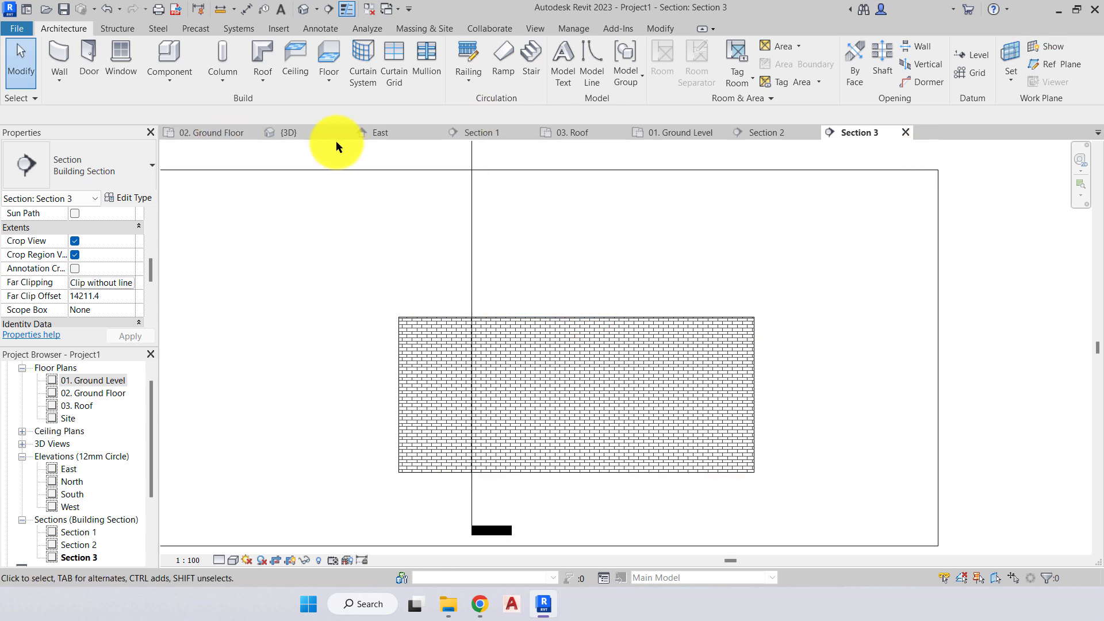
{"action": "left_click", "coordinate": [311, 134]}
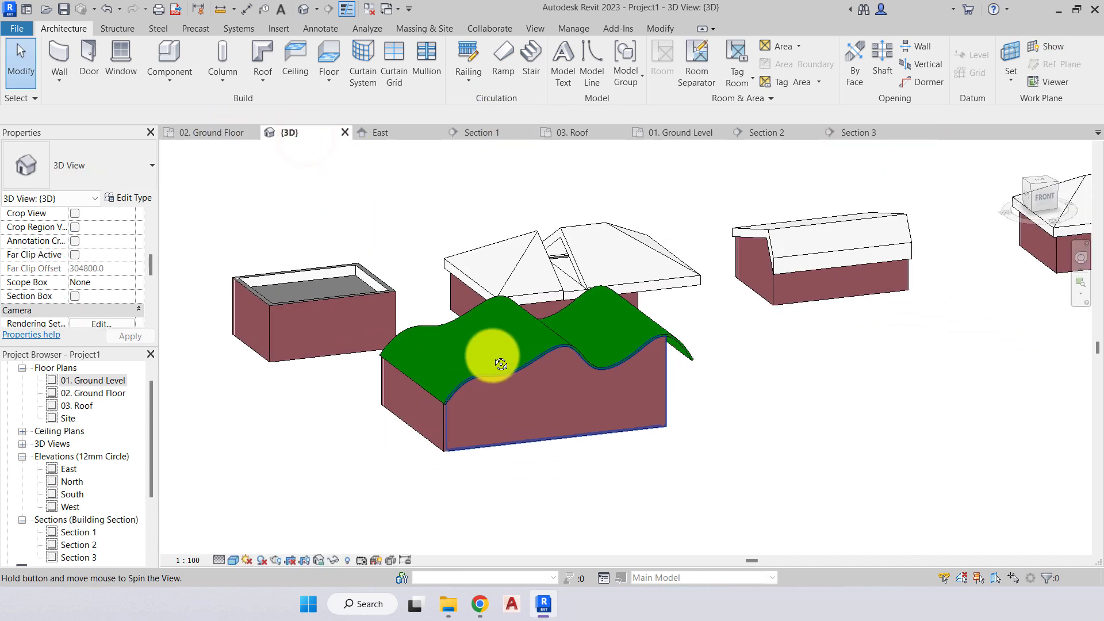